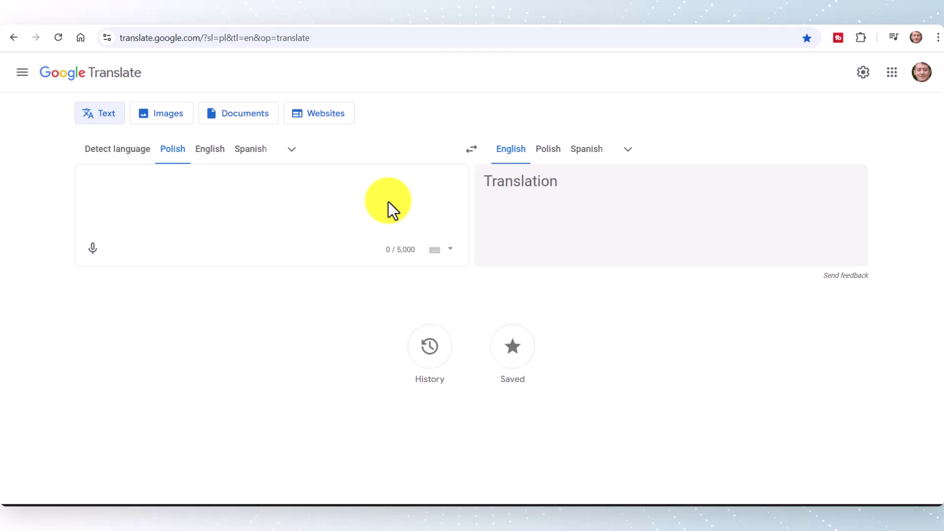
Step: Copy 'czyli z kim graniczy Polska,' from the YouTube transcript's 0:11 line and return to Google Translate
left_click(84, 24)
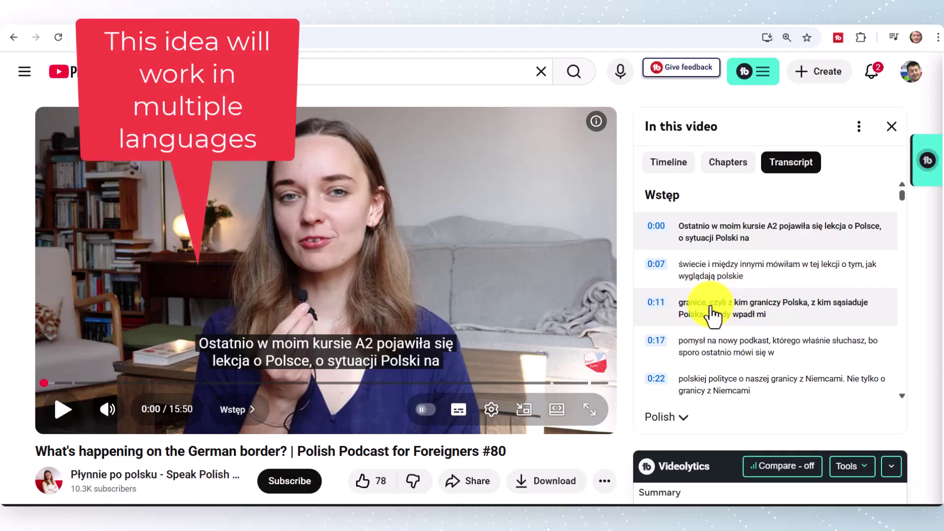
left_click_drag(709, 303, 814, 314)
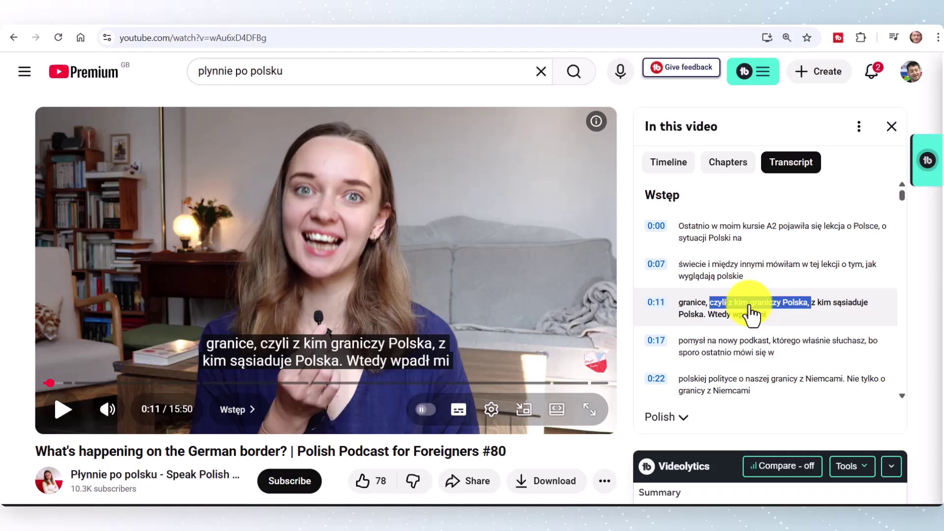
left_click(239, 23)
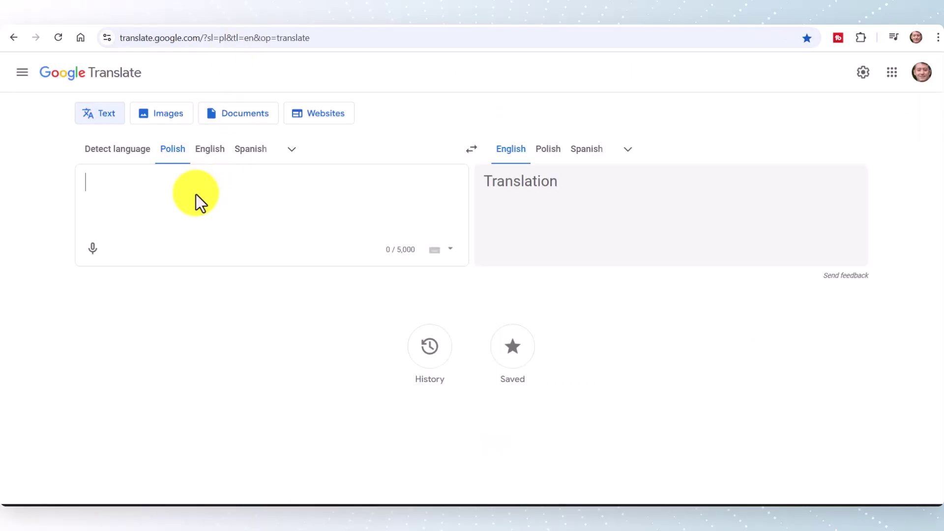
Step: Translate 'czyli z kim graniczy Polska,' to 'i.e. who does Poland border with,' and save it
type("czyli z kim graniczy Polska,")
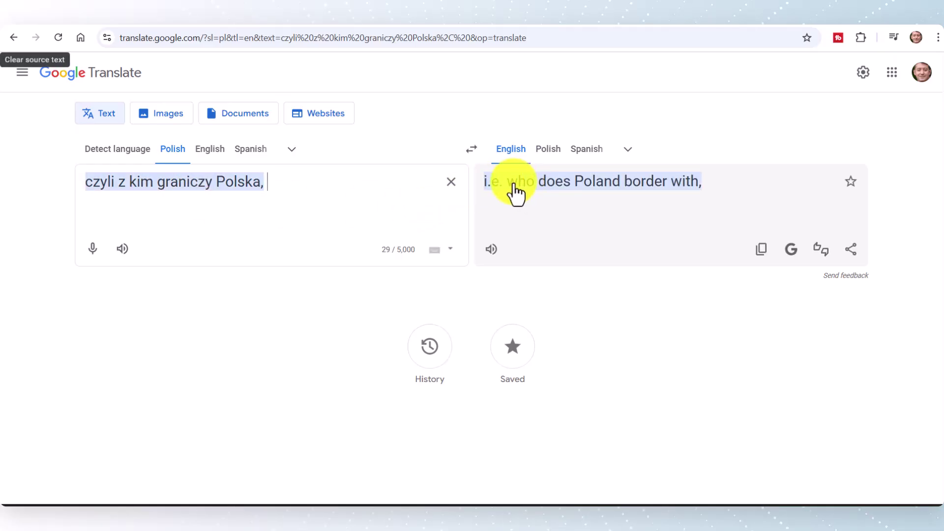
left_click(850, 187)
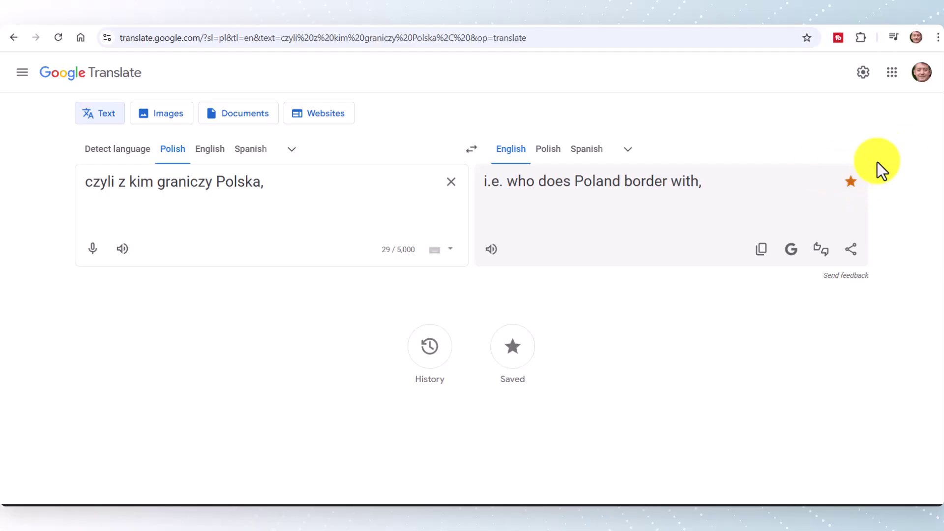
left_click(514, 352)
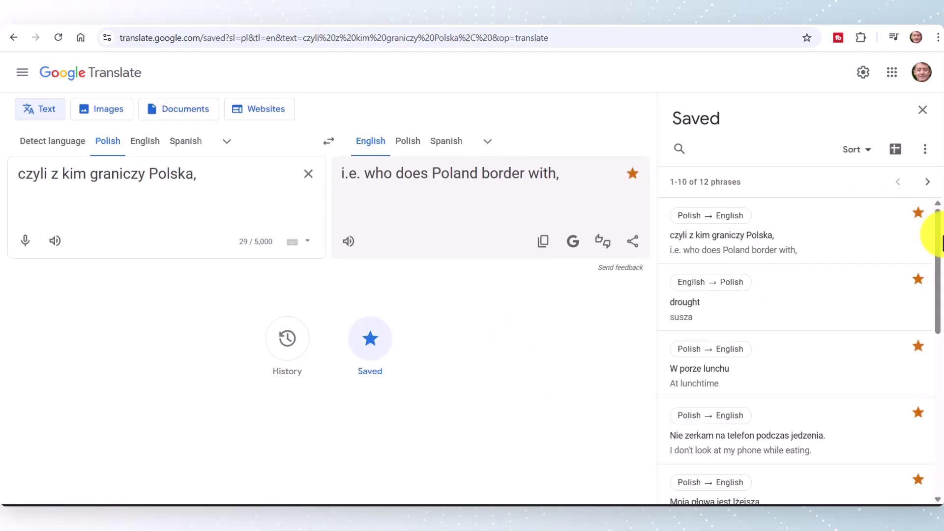
Step: Play the first saved phrase's audio, then unsave 'drought / susza', leaving 11 phrases
left_click_drag(939, 242, 939, 202)
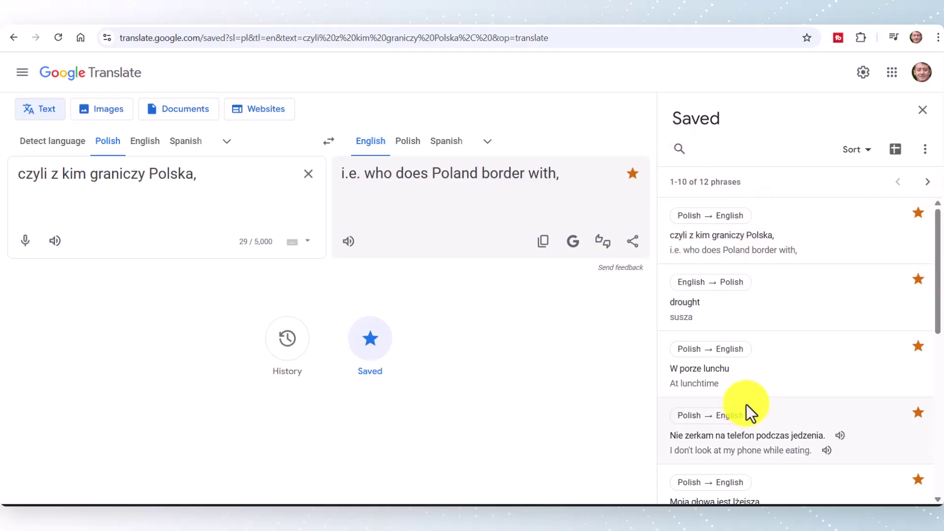
left_click(370, 346)
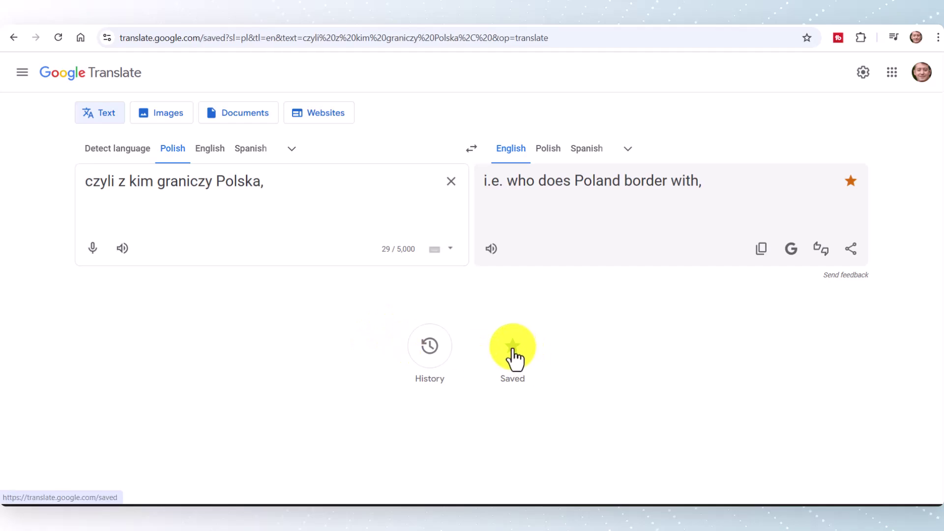
left_click(513, 353)
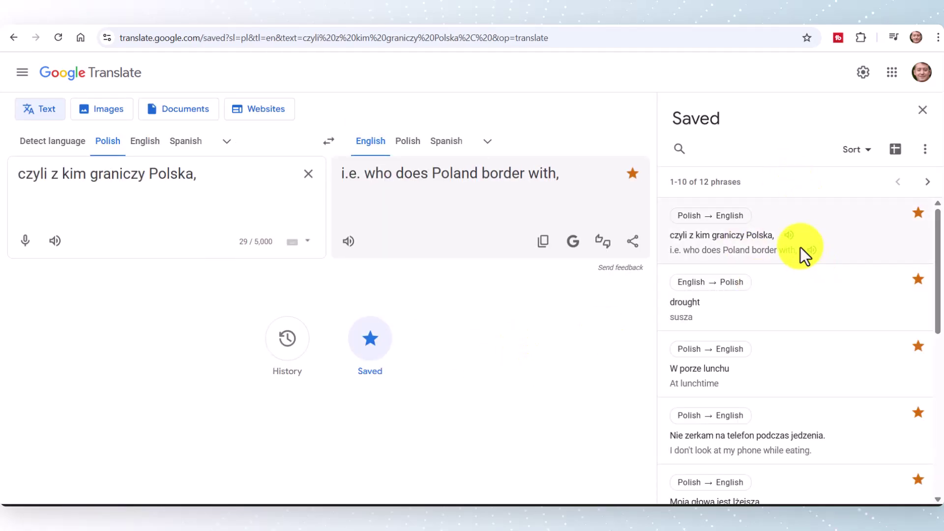
left_click(788, 236)
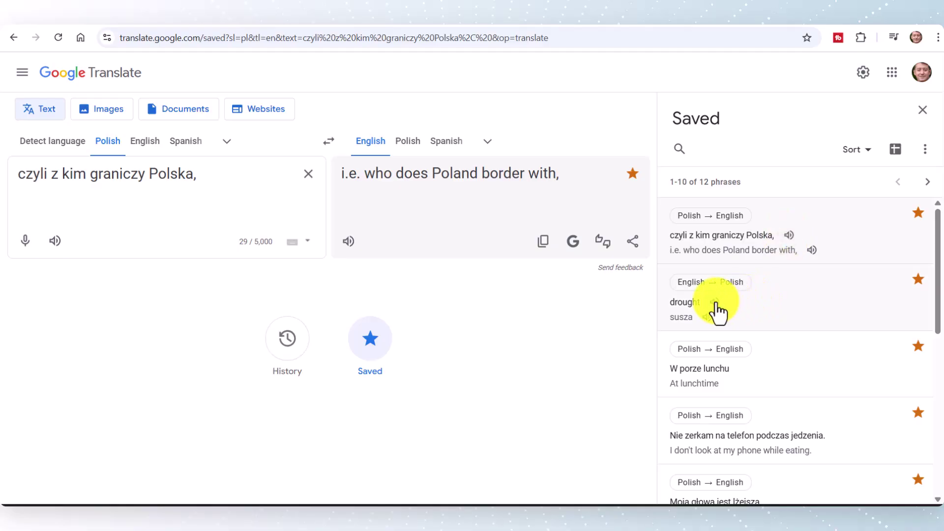
left_click(918, 280)
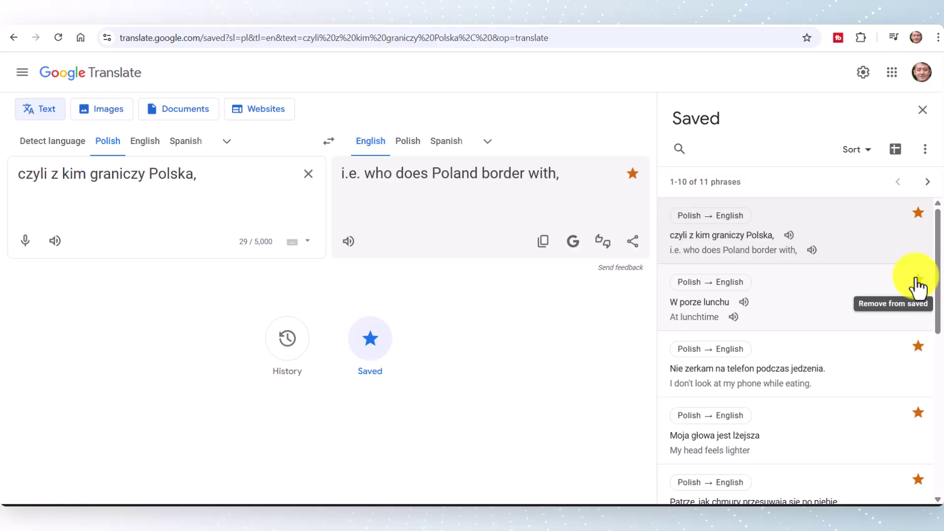
left_click(923, 109)
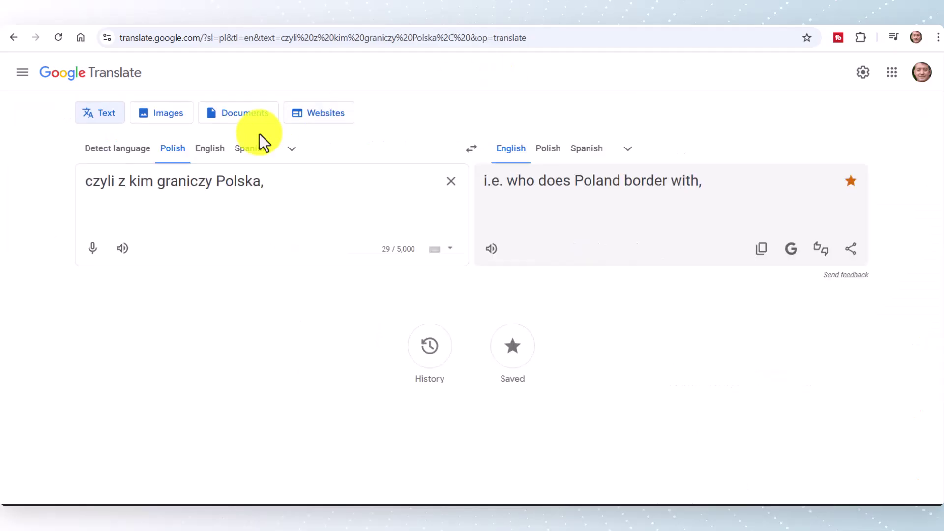
Step: Check the saved list's More options without clearing, then unsave 'W porze lunchu' – 'At lunchtime'
left_click(292, 149)
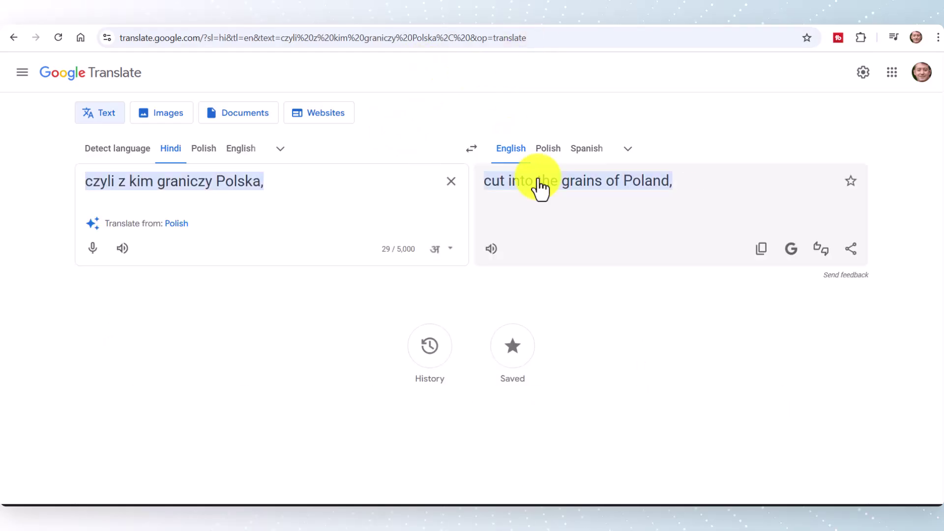
left_click(512, 346)
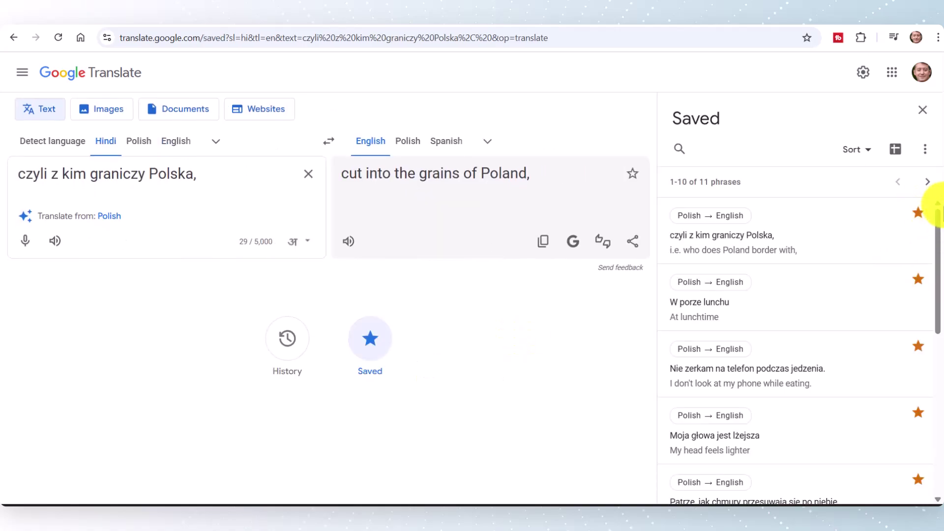
mouse_move(935, 219)
left_mouse_down()
mouse_move(937, 396)
mouse_move(934, 221)
left_mouse_up()
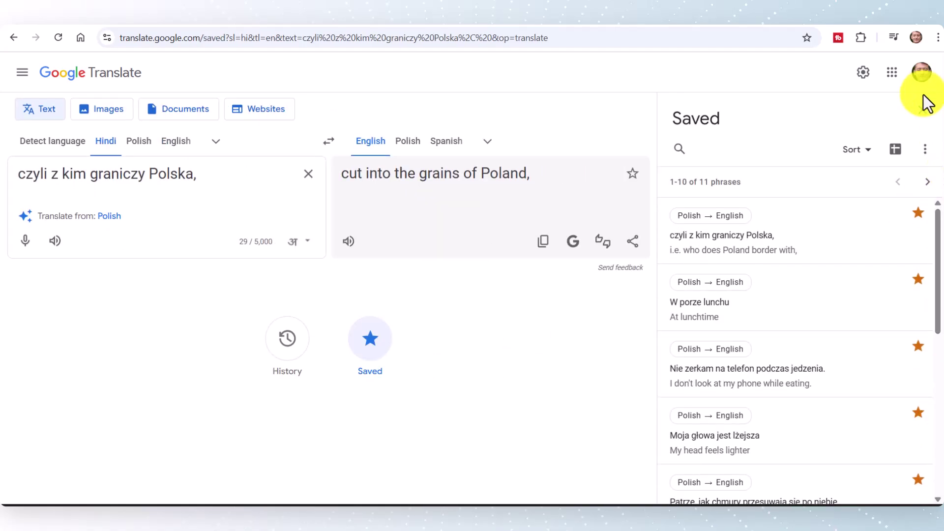
left_click(924, 162)
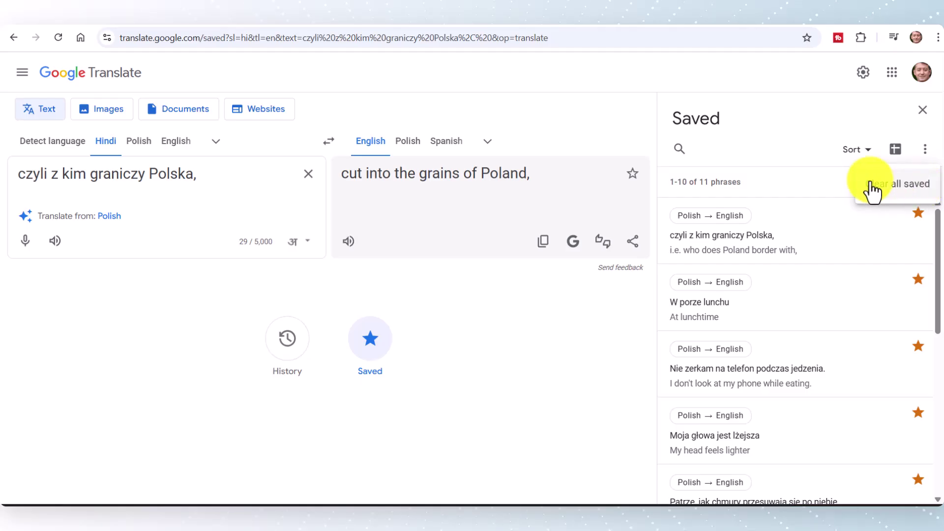
left_click(512, 326)
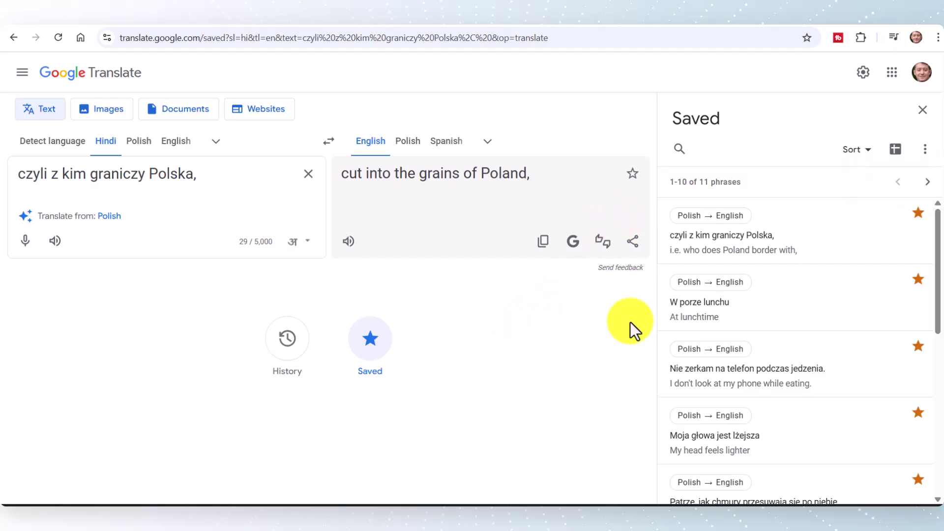
left_click(918, 281)
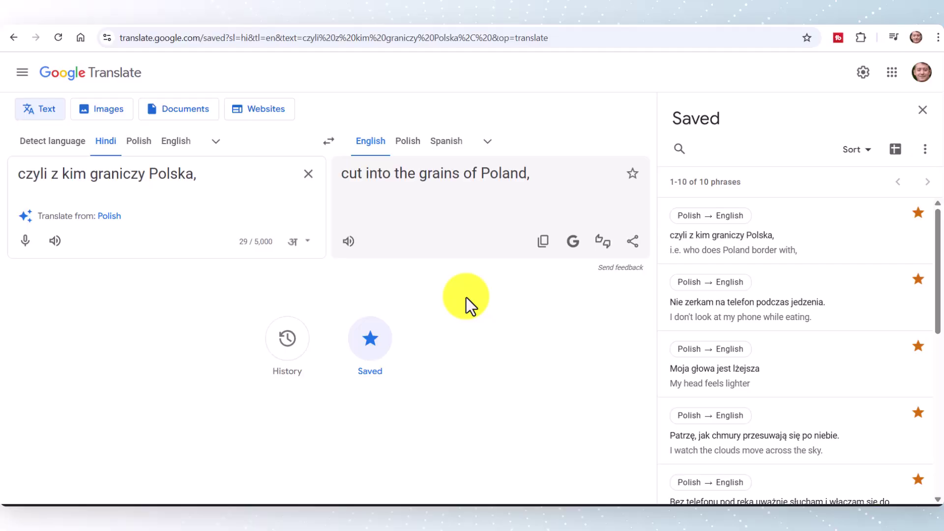
key("ctrl+Tab")
Step: Search YouTube for 'shopping in English' and filter the results to Subtitles/CC
left_click(339, 71)
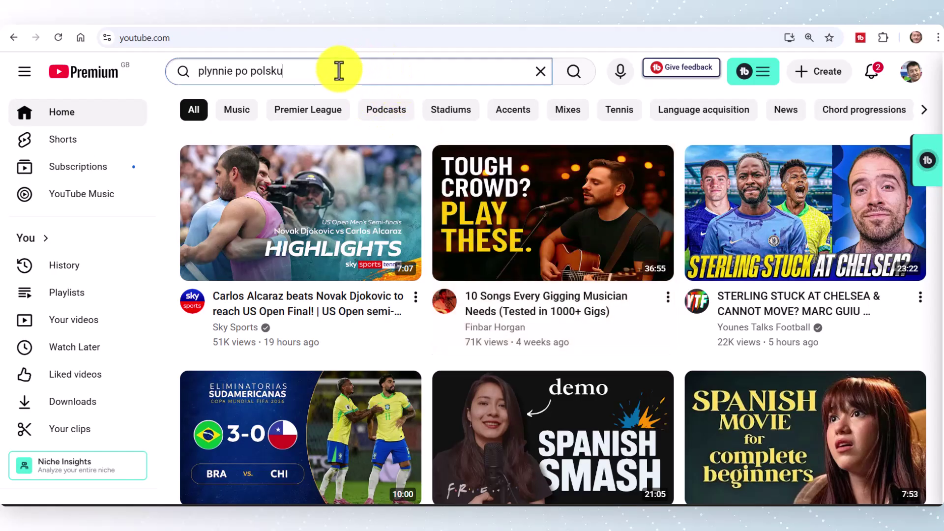
key("BackSpace")
key("BackSpace")
key("BackSpace")
key("BackSpace")
key("BackSpace")
key("BackSpace")
key("BackSpace")
key("BackSpace")
key("BackSpace")
key("BackSpace")
key("BackSpace")
key("BackSpace")
key("BackSpace")
key("BackSpace")
key("BackSpace")
key("BackSpace")
key("BackSpace")
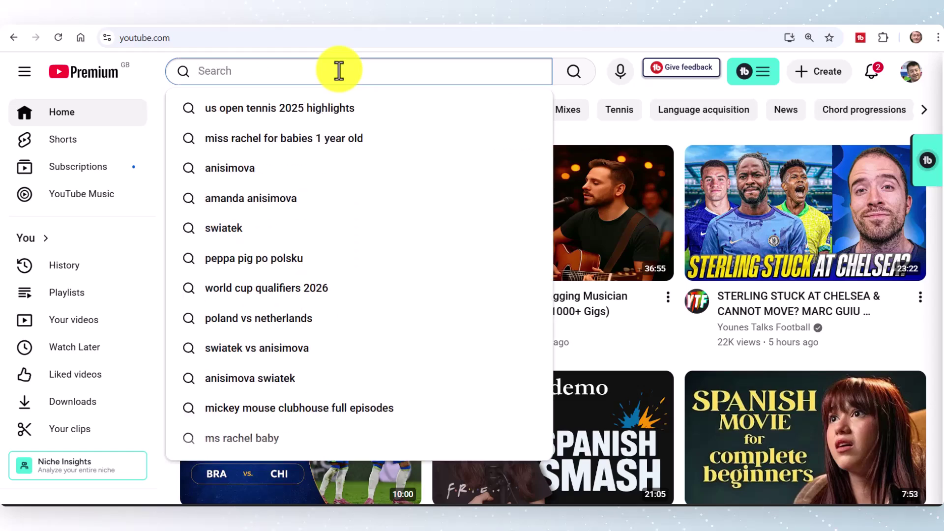
type("sh")
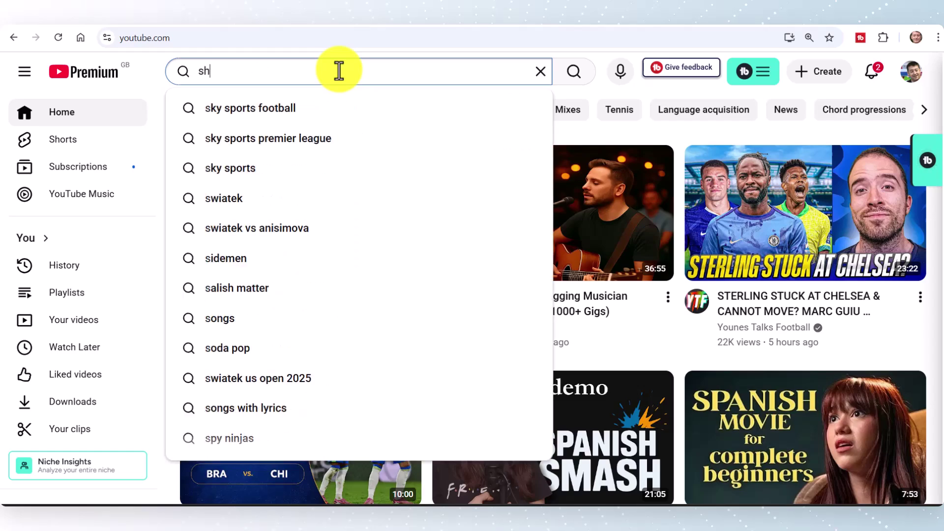
type("opping in English")
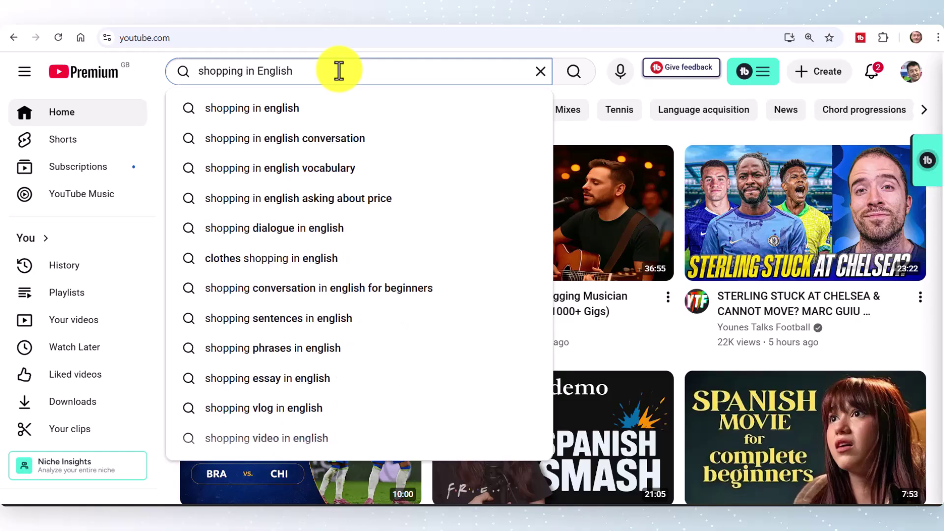
key("Return")
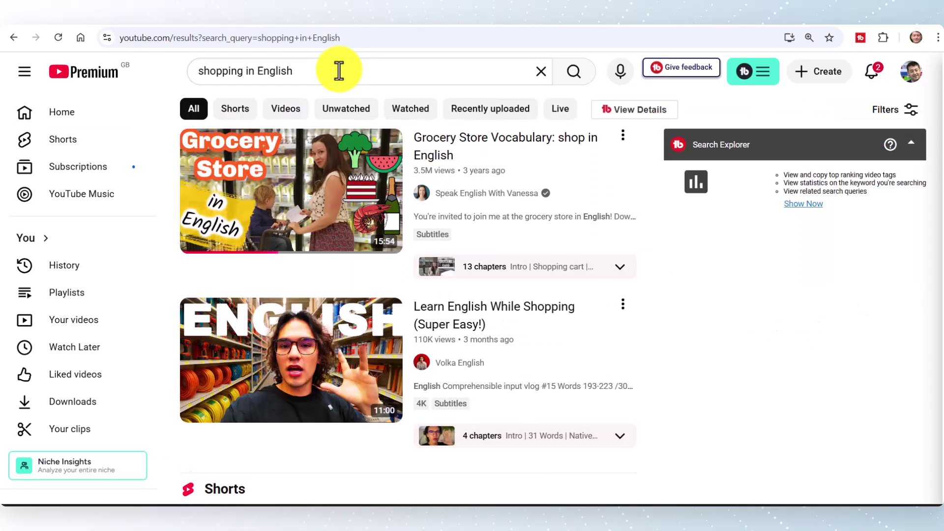
left_click(891, 111)
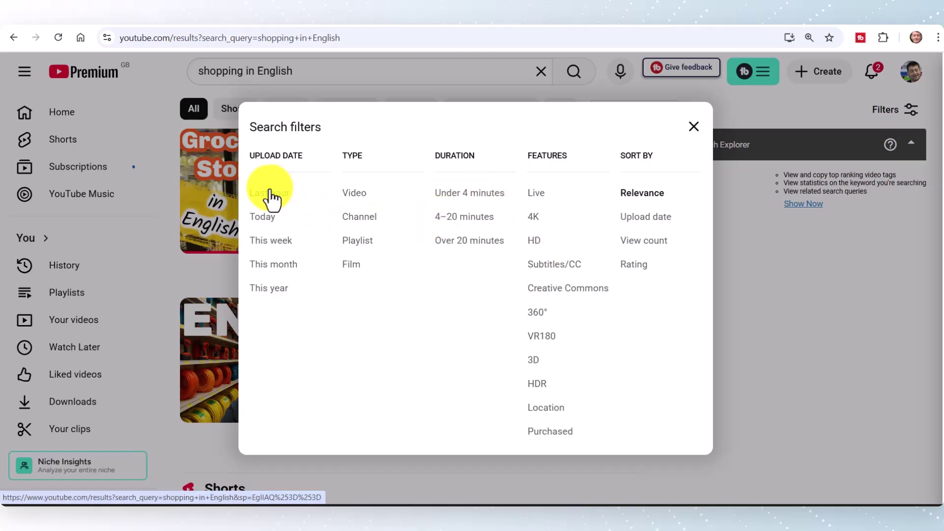
left_click(547, 266)
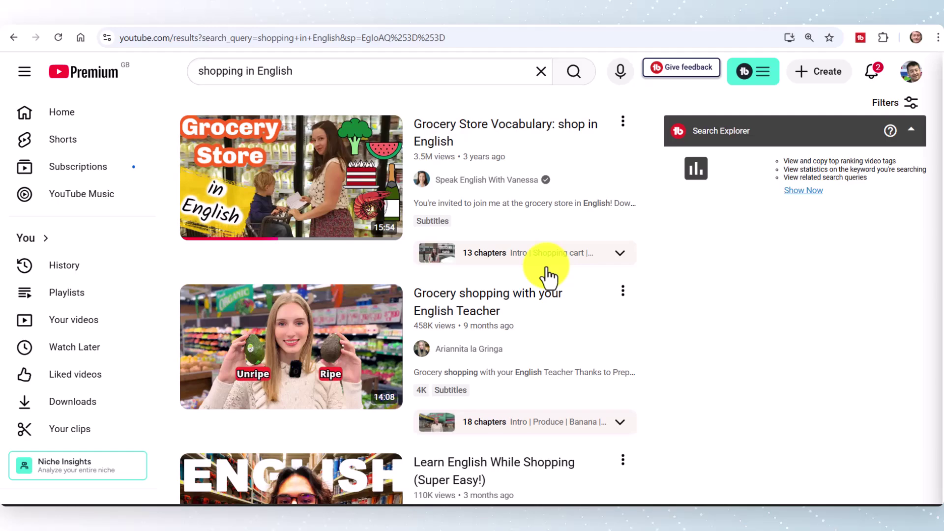
Step: Open and pause the Grocery Store Vocabulary video, expand its description and show the transcript
left_click(279, 173)
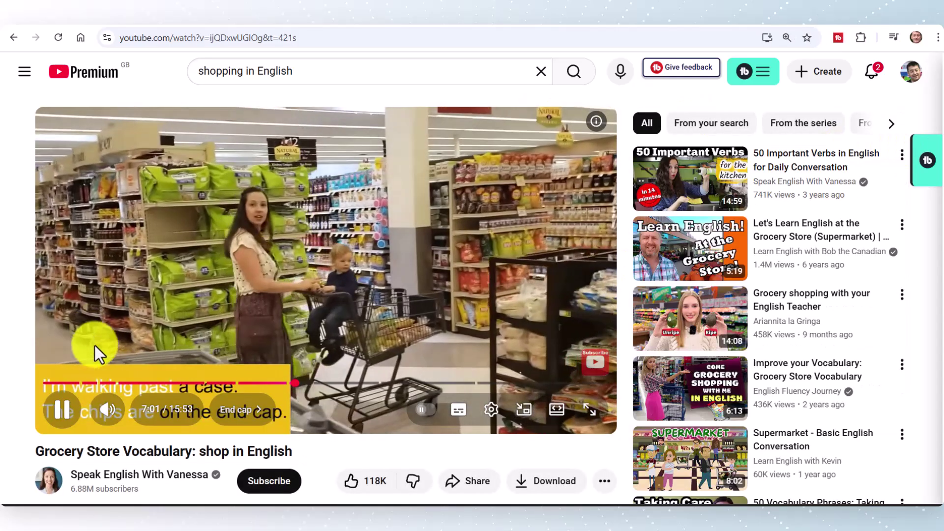
left_click(63, 413)
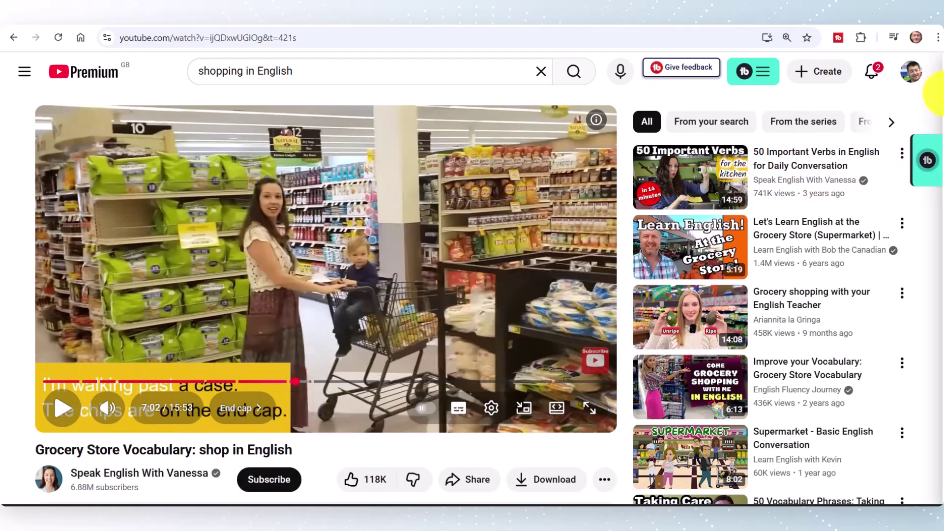
scroll(315, 295, "down", 5)
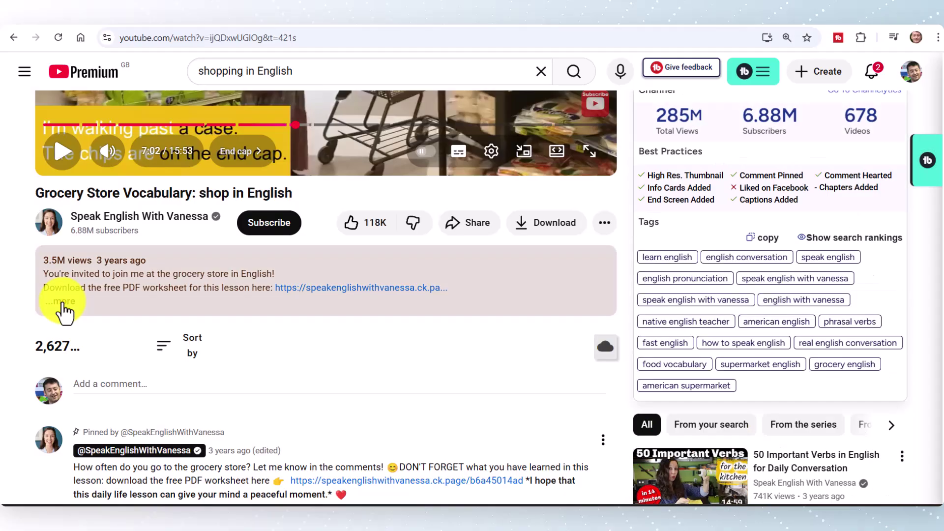
left_click(64, 307)
scroll(937, 113, "down", 2)
left_click_drag(940, 114, 940, 205)
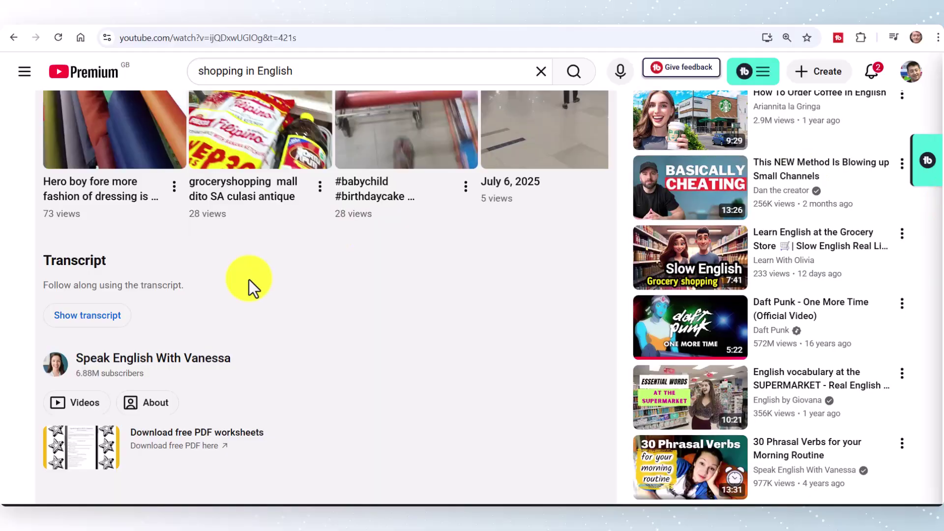
left_click(86, 317)
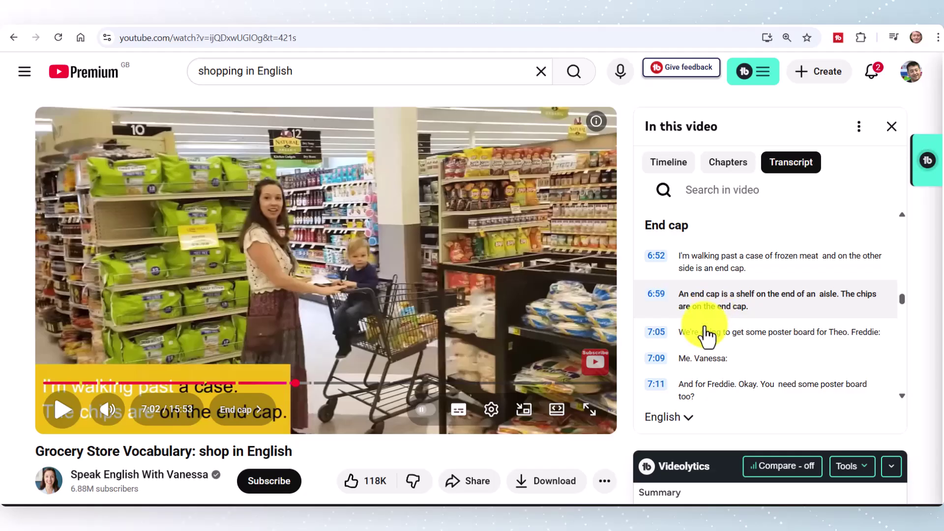
Step: Copy the 7:05 transcript line about getting some poster board and close the transcript
left_click_drag(670, 338, 892, 340)
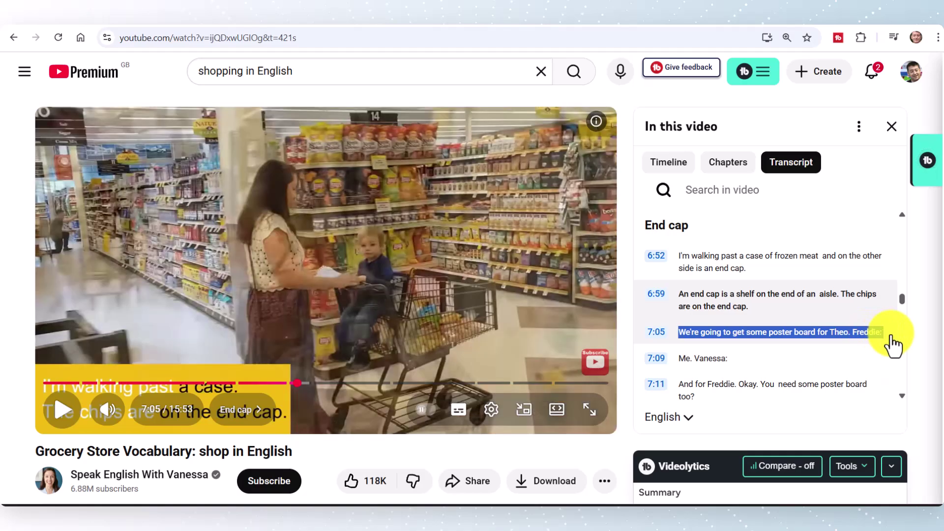
right_click(812, 339)
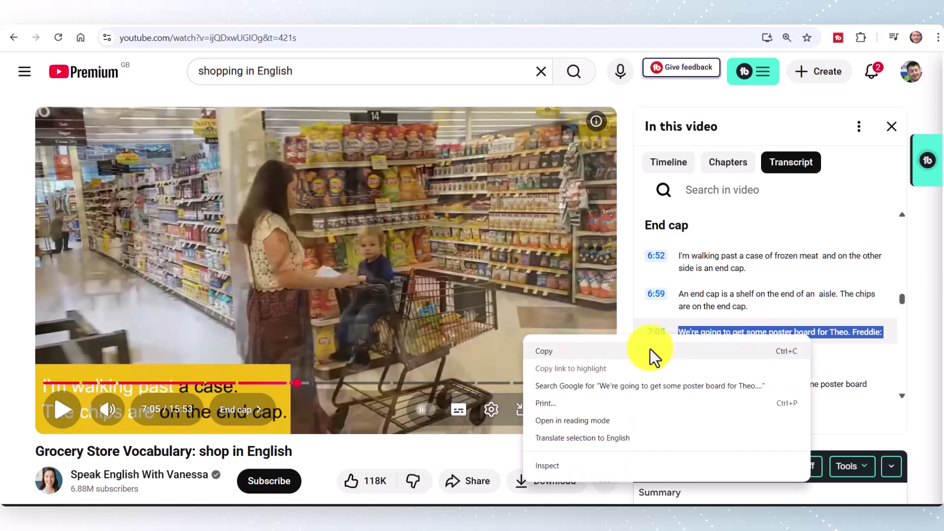
left_click(556, 353)
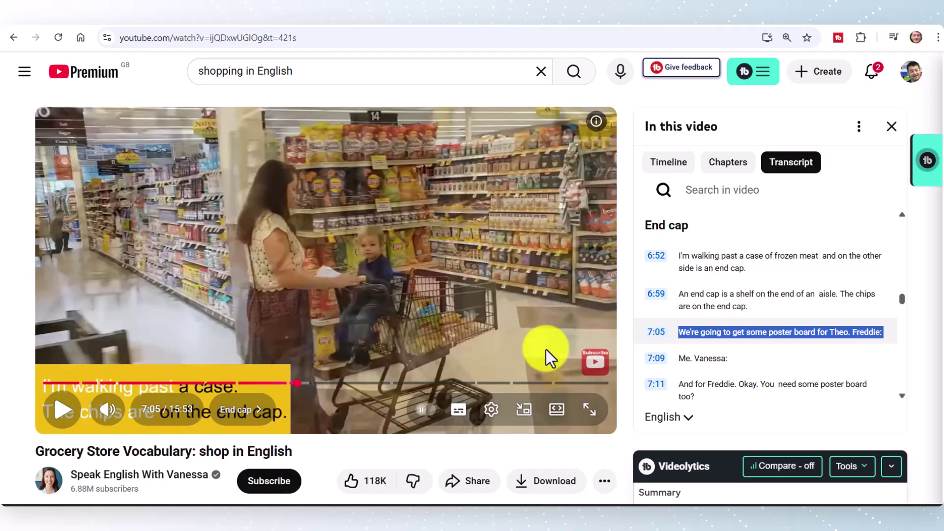
left_click(892, 127)
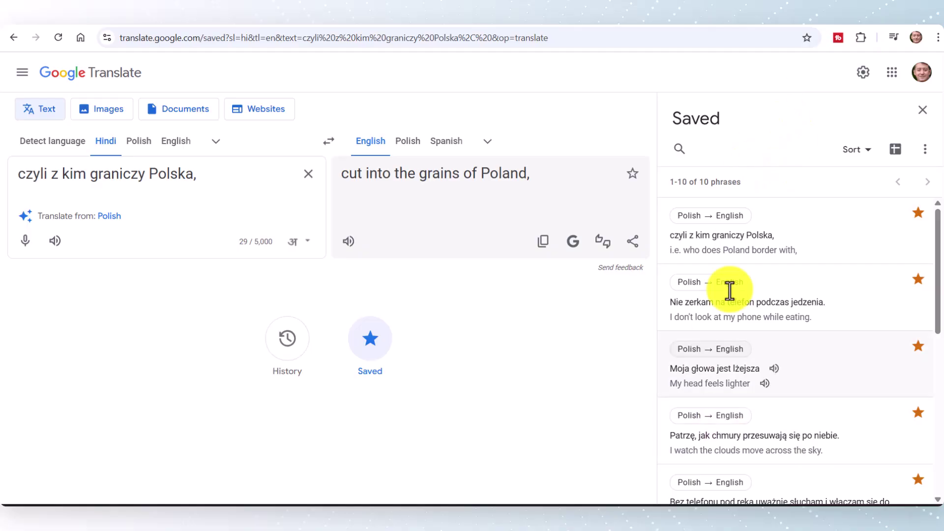
Step: Export the saved Google Translate phrases to Google Sheets from the Saved panel
left_click(372, 344)
left_click(513, 353)
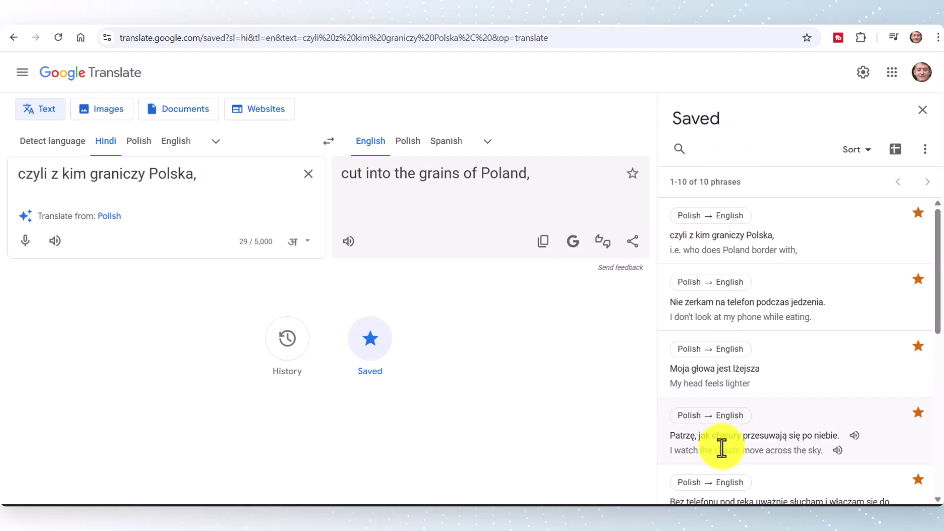
left_click(896, 150)
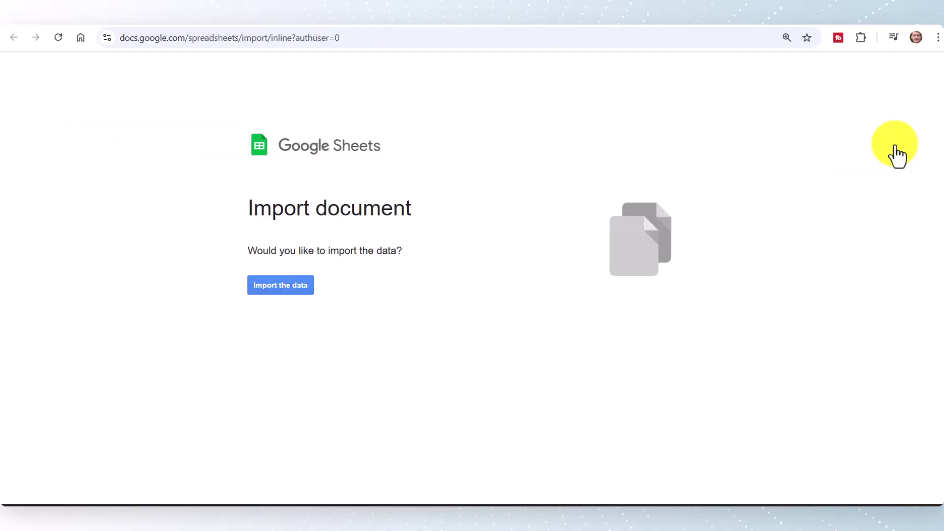
Step: Import the saved phrases into a spreadsheet and widen columns C and D to fit them
left_click(281, 285)
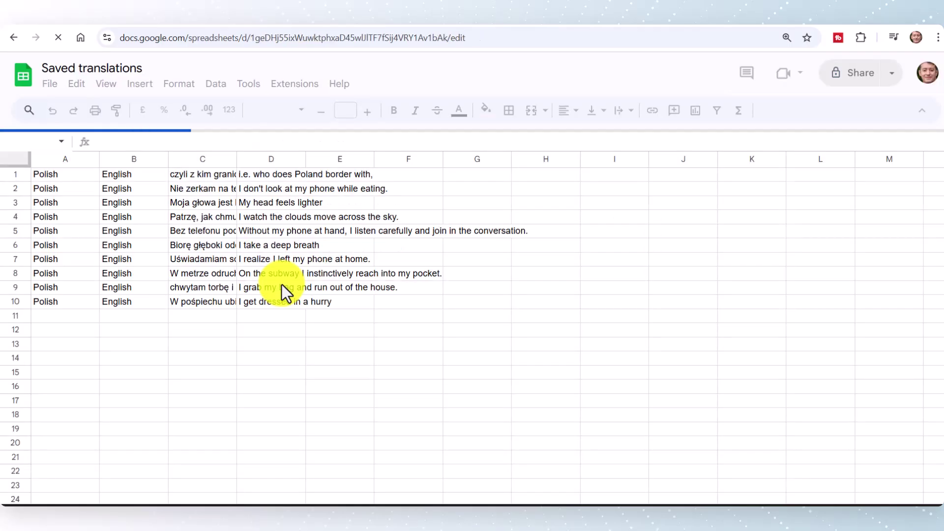
left_click_drag(238, 157, 345, 203)
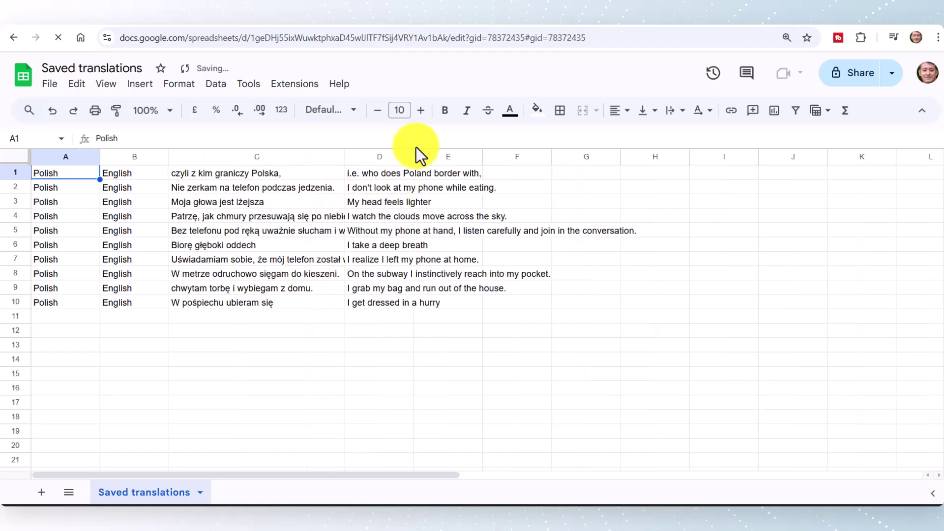
left_click_drag(414, 156, 724, 193)
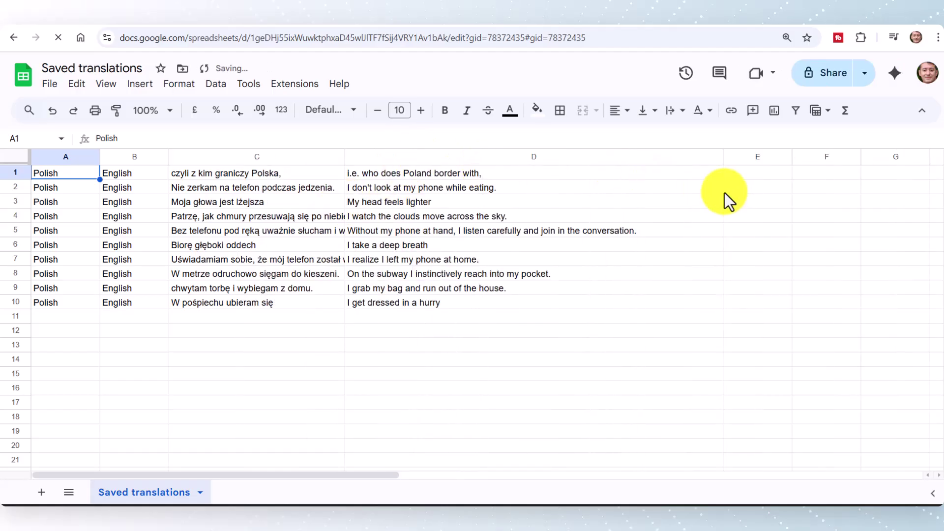
left_click_drag(344, 157, 427, 169)
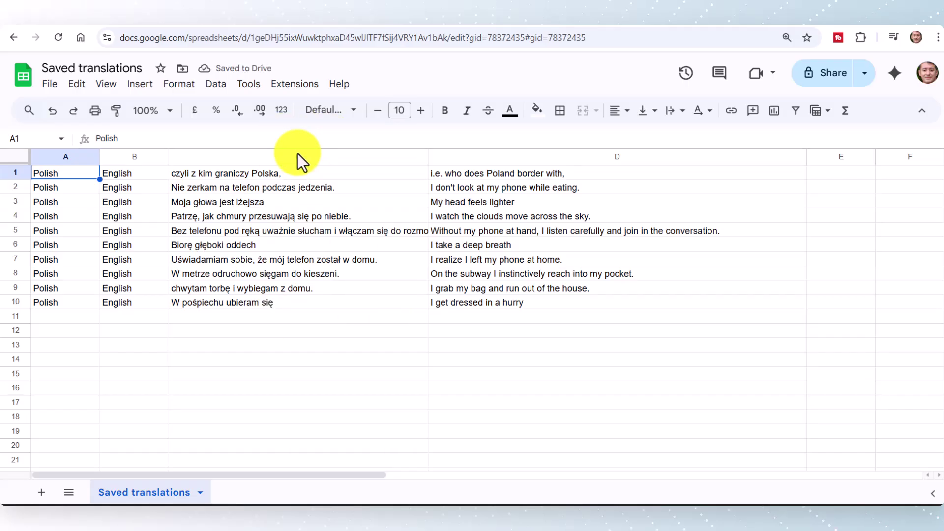
Step: Re-export and re-import the phrases from Google Translate, adjust column C, and select from C1
left_click(212, 29)
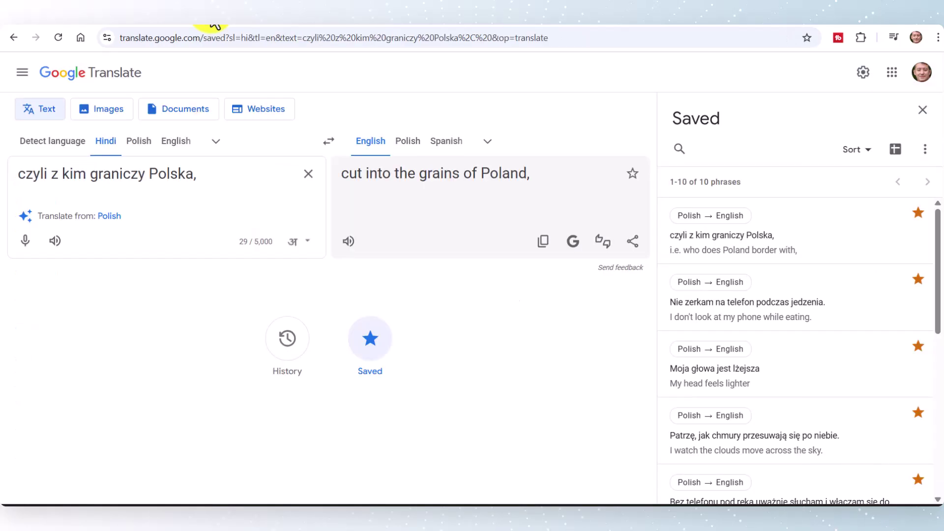
left_click(895, 150)
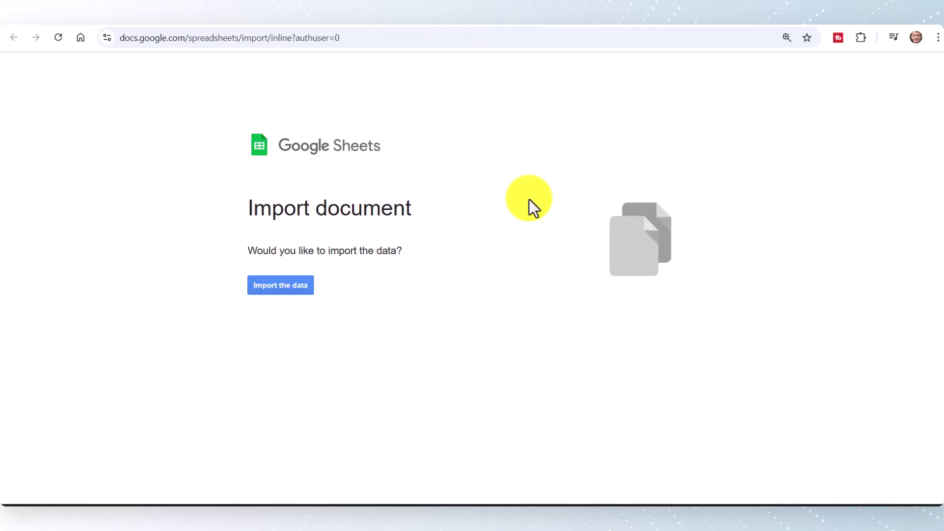
left_click(279, 284)
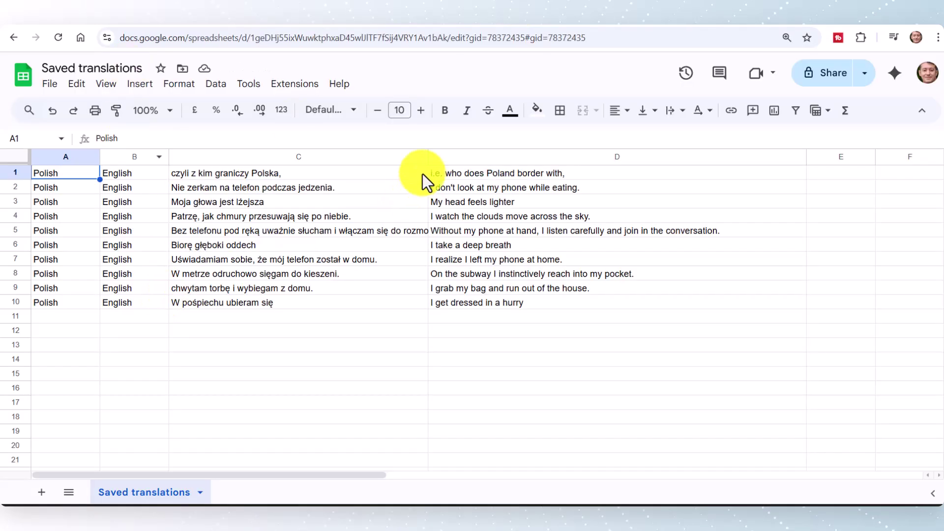
mouse_move(430, 158)
left_mouse_down()
mouse_move(245, 158)
mouse_move(423, 173)
mouse_move(431, 164)
left_mouse_up()
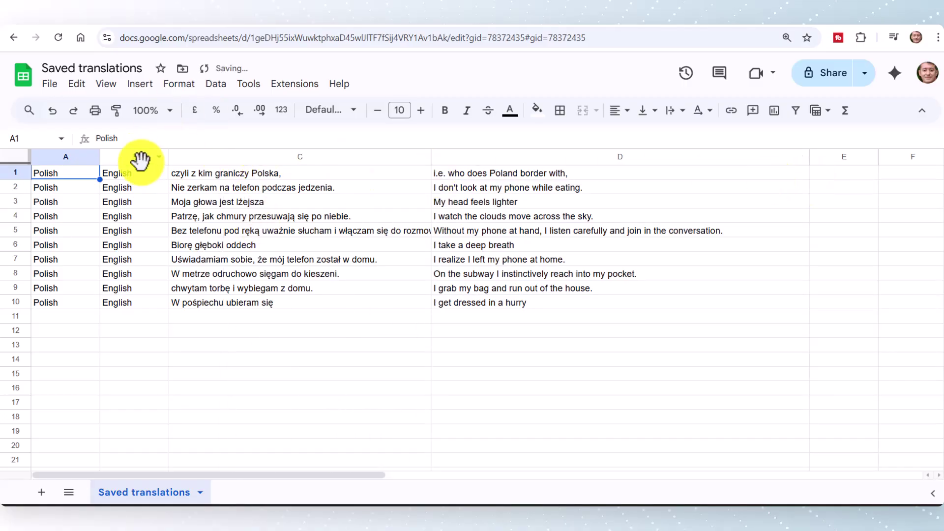
left_click(196, 175)
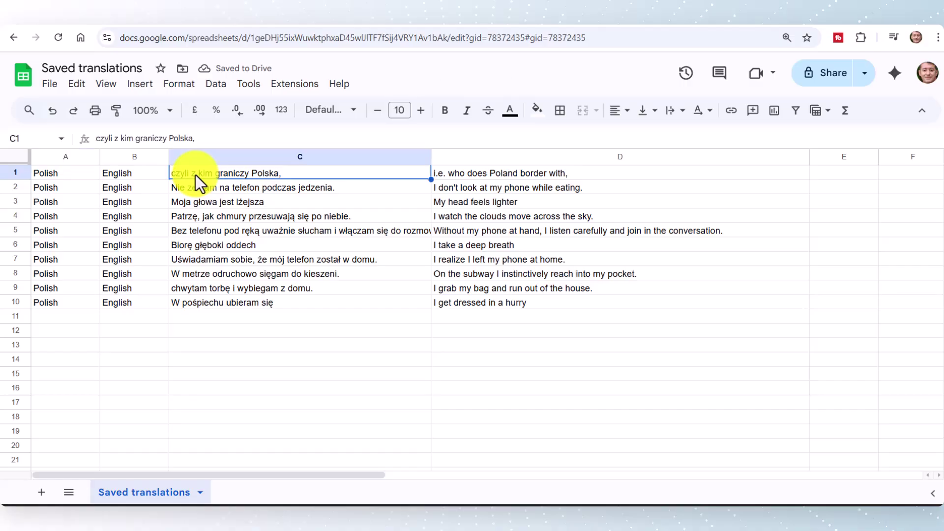
key("shift+Right")
key("shift+Right")
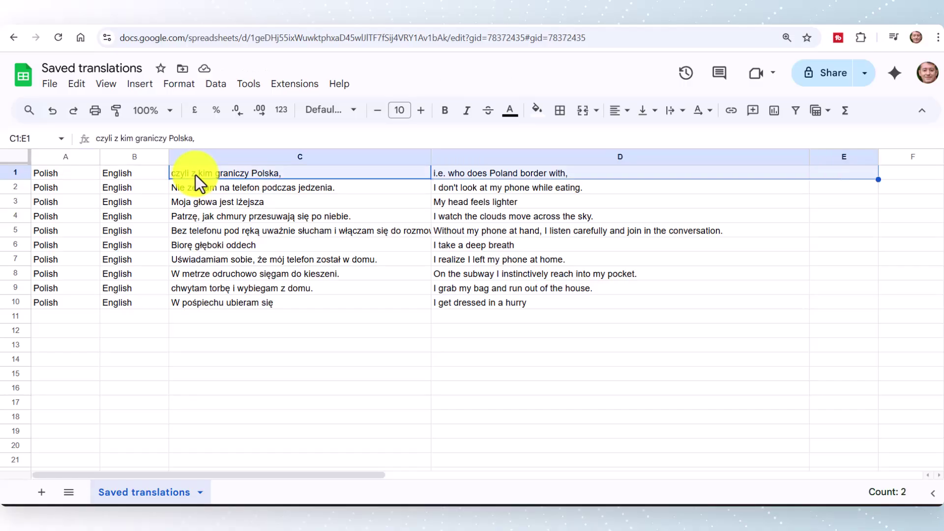
Step: Select C1:D10 holding the Polish phrases and English translations and copy them
key("shift+Left")
key("shift+Down")
key("shift+Down")
key("shift+Down")
key("shift+Down")
key("shift+Down")
key("shift+Down")
key("shift+Down")
key("shift+Down")
key("shift+Down")
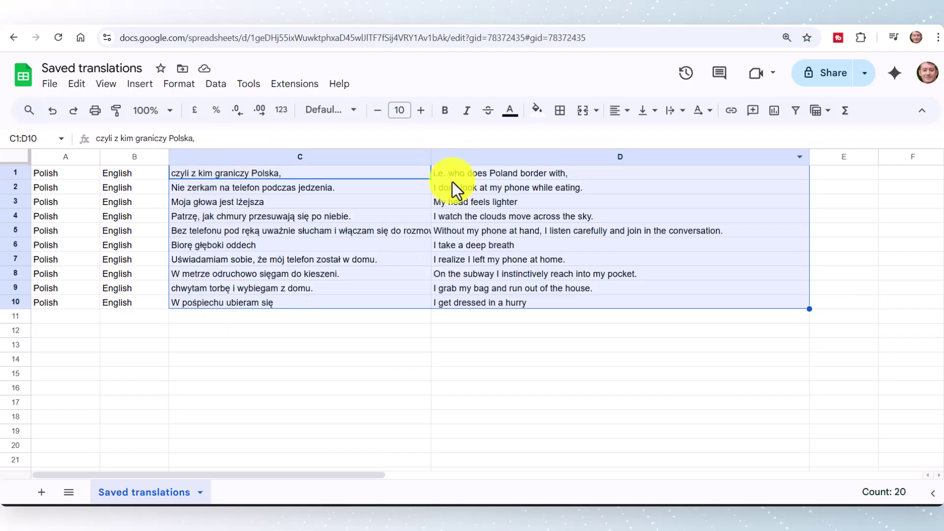
right_click(482, 206)
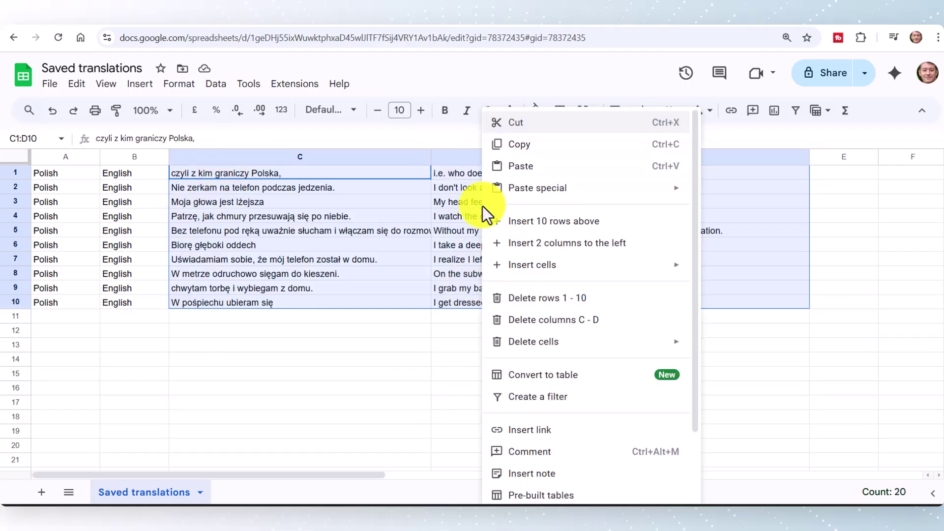
left_click(518, 155)
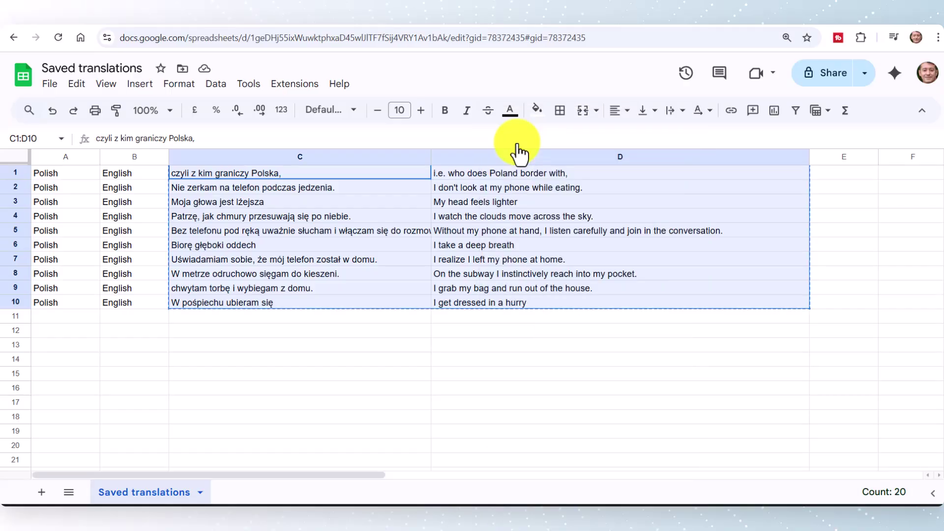
Step: Go to Quizlet in a new browser tab and start creating a new flashcard set
left_click(627, 23)
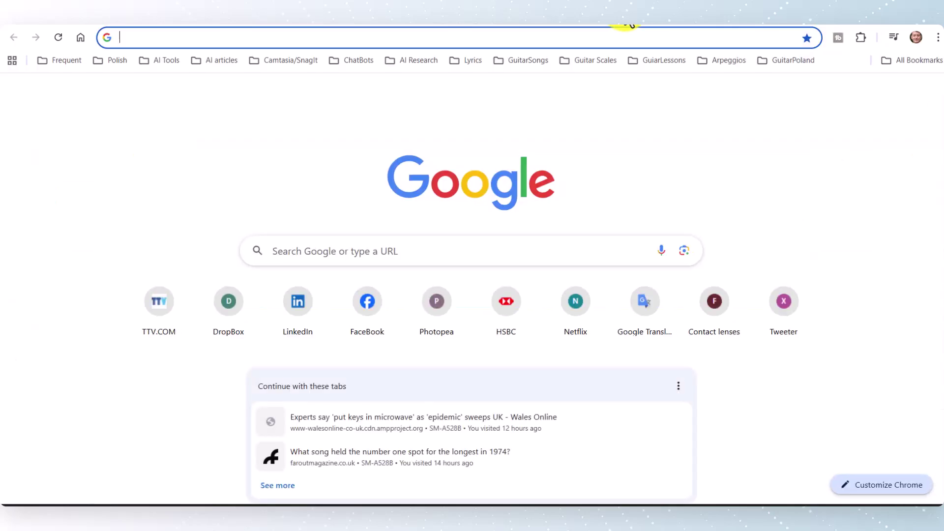
type("q")
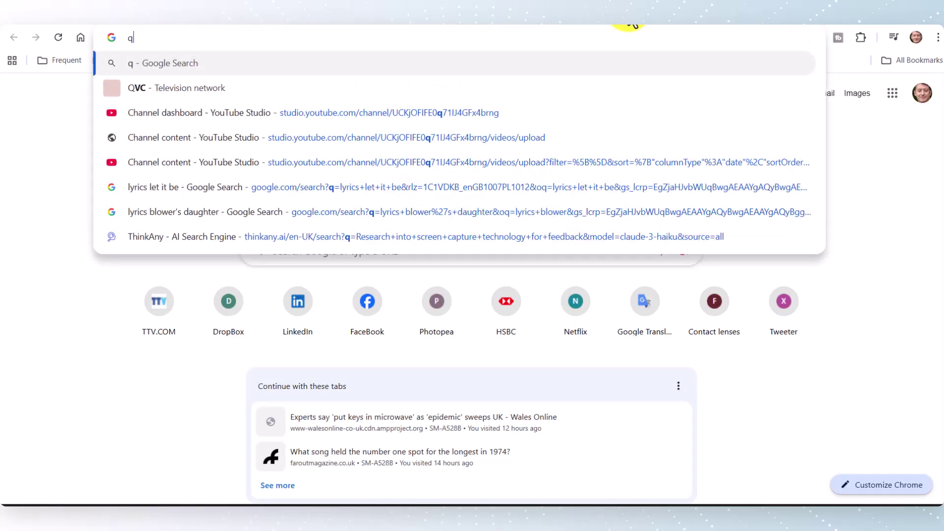
type("uizlet")
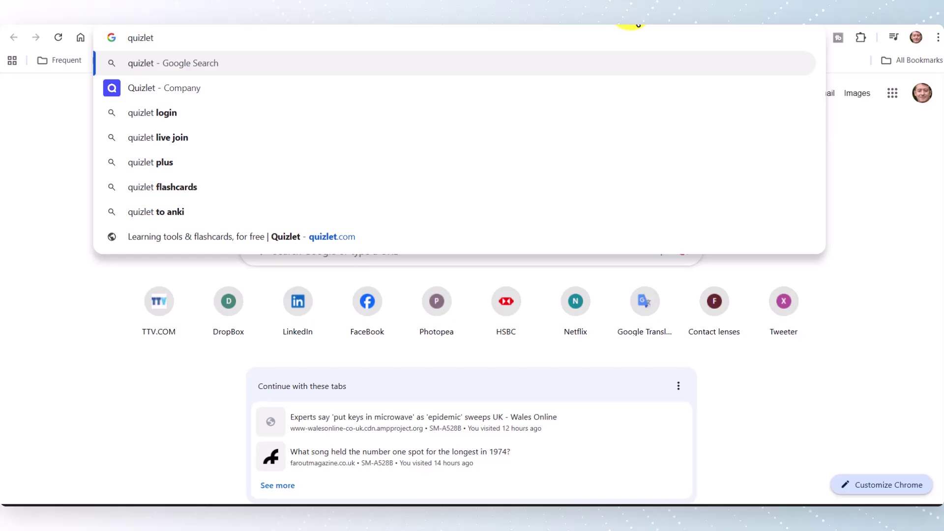
key("Down")
key("Return")
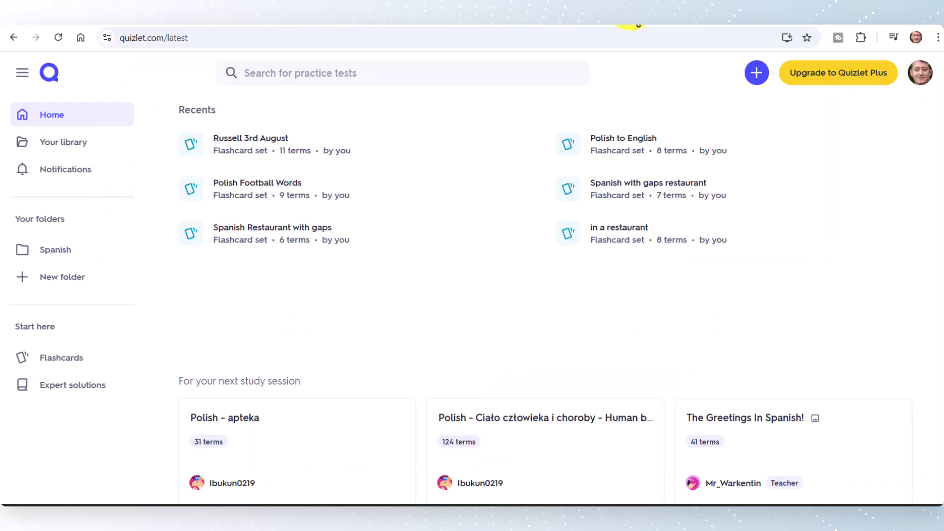
left_click(756, 74)
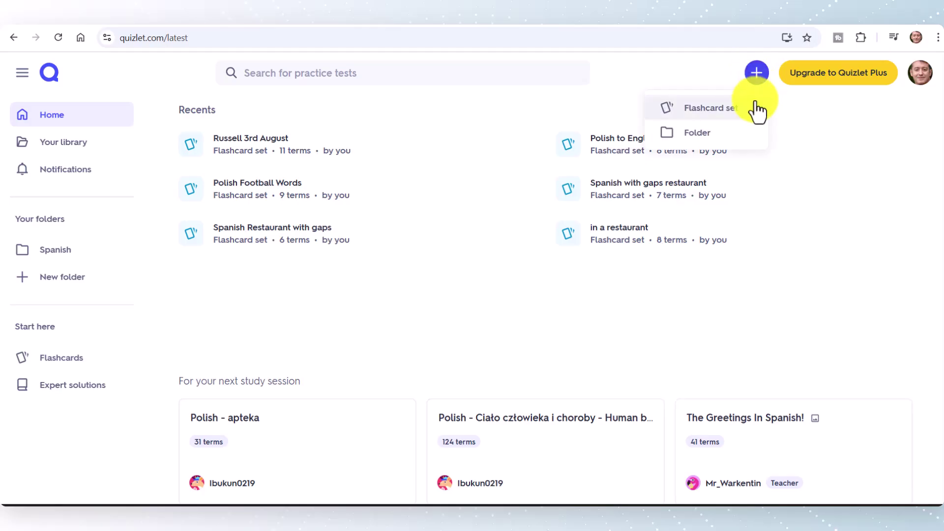
left_click(702, 111)
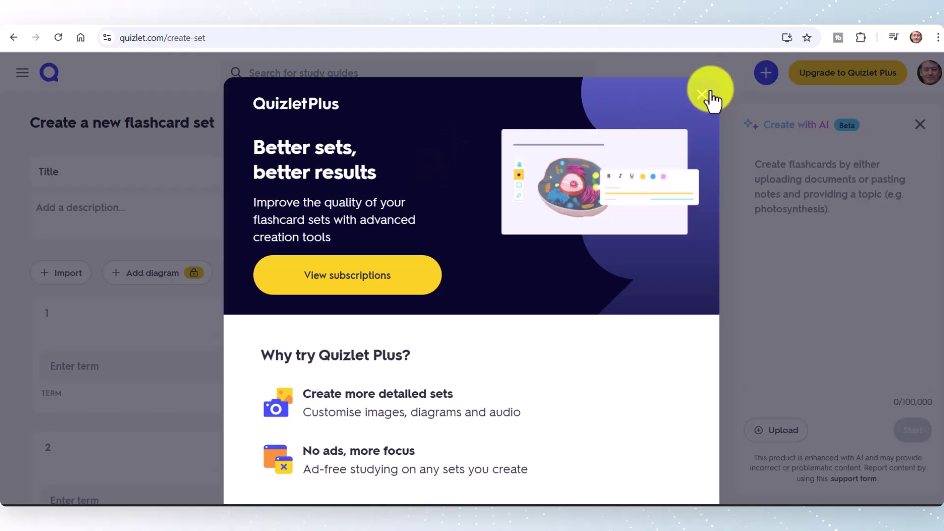
Step: Paste the copied Polish phrases and English translations into Quizlet's import box and import 10 cards
left_click(702, 94)
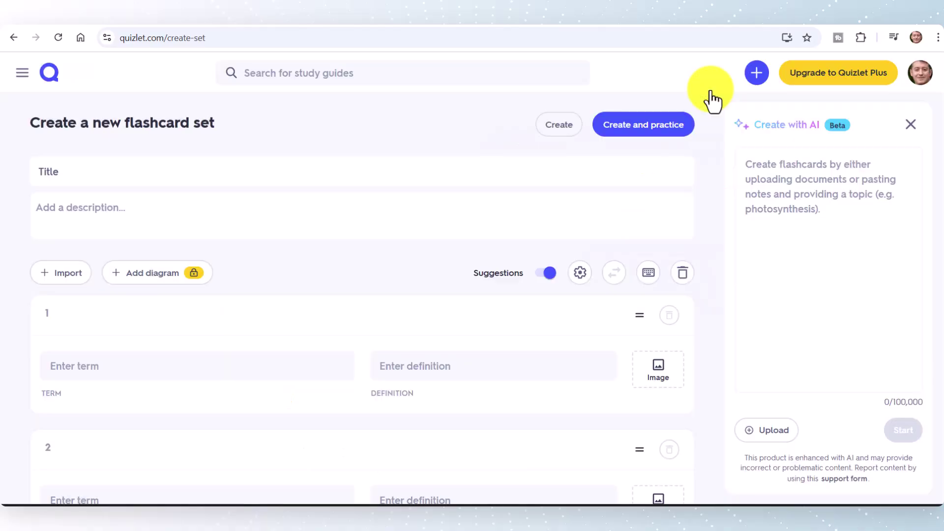
left_click(61, 274)
left_click(155, 170)
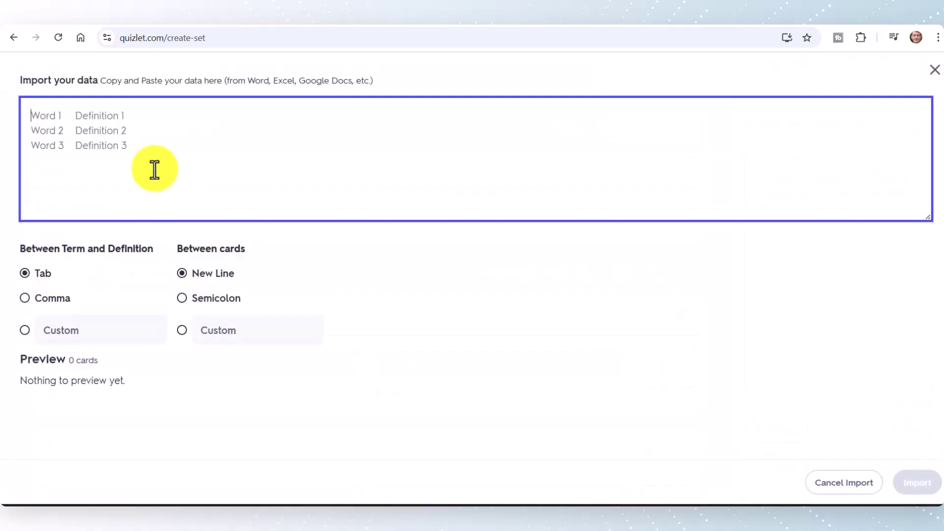
right_click(153, 168)
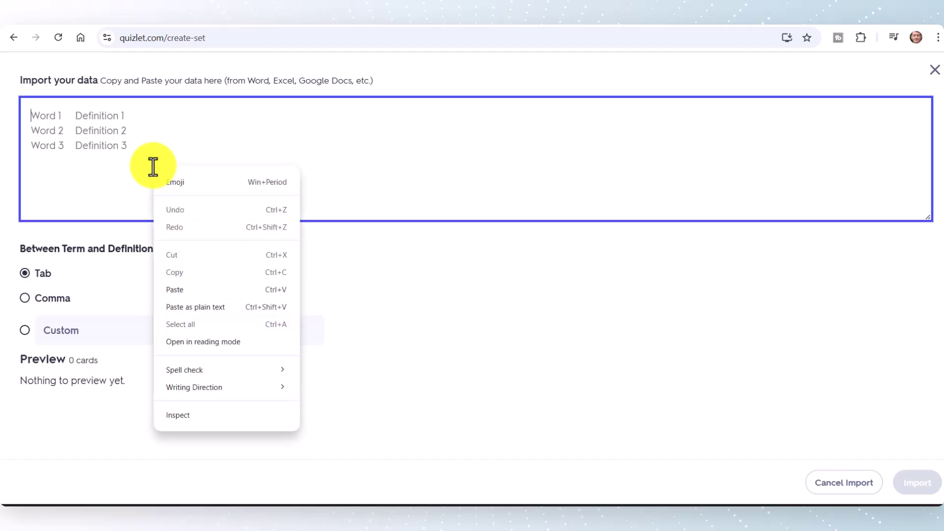
left_click(178, 293)
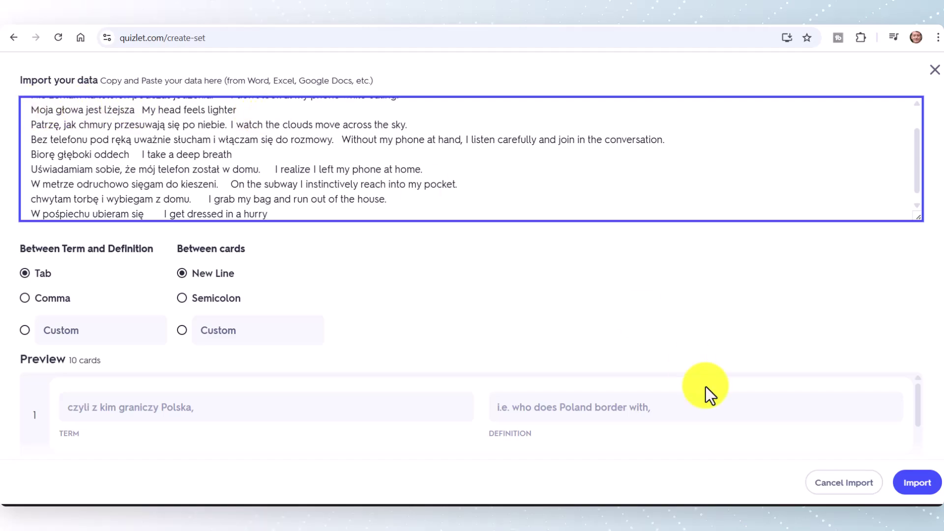
left_click(920, 487)
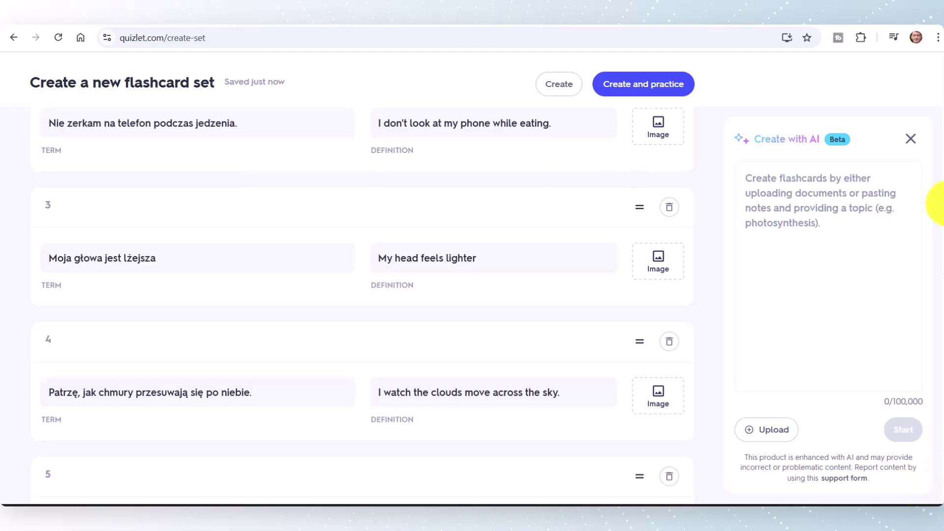
left_click_drag(940, 201, 930, 77)
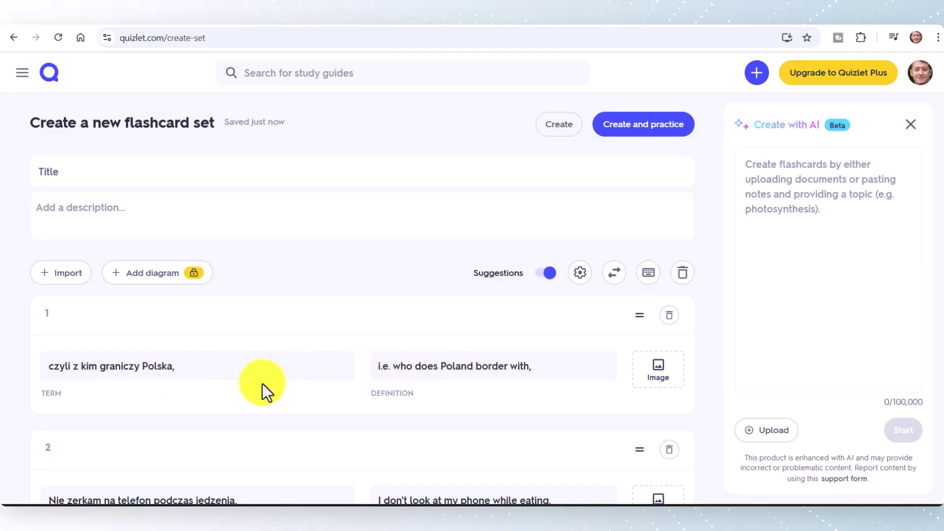
Step: Title the set '6th September', describe it as 'Words connected with travelling', and create it
left_click(177, 368)
left_click(291, 314)
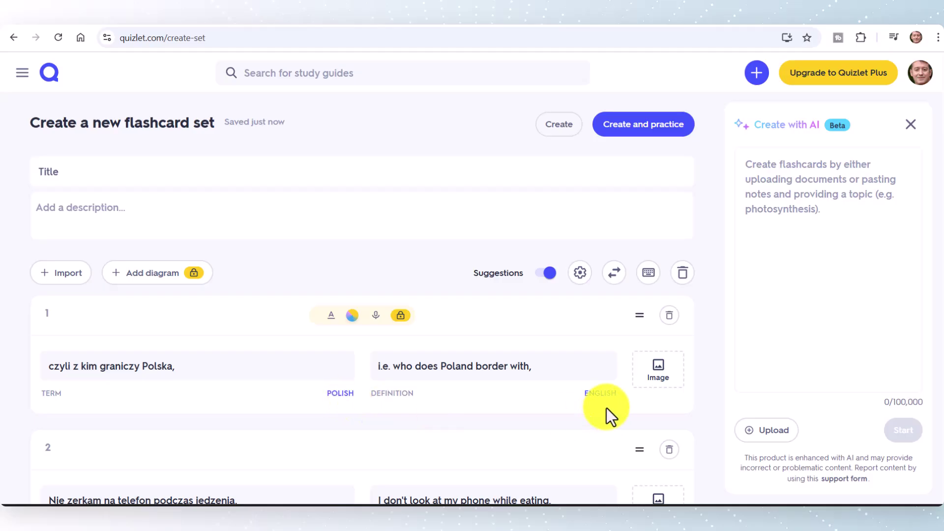
left_click(87, 165)
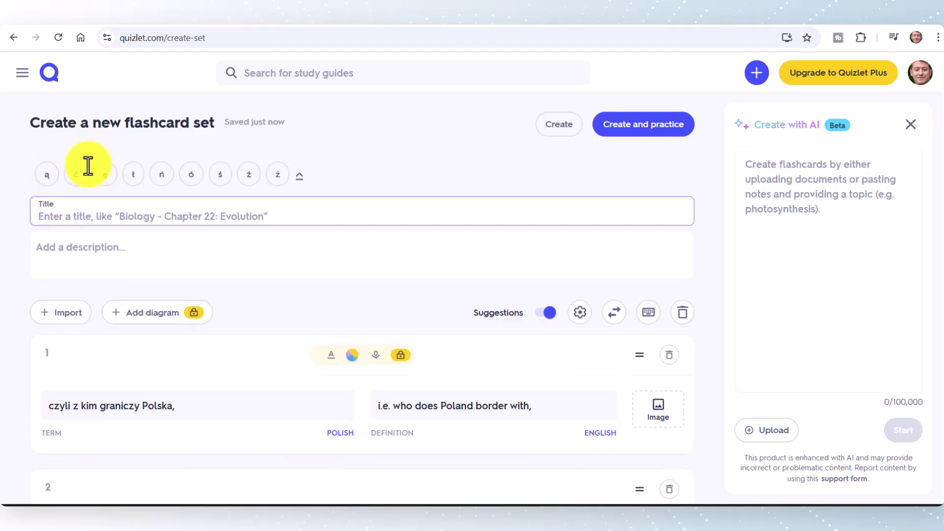
type("6th Sept")
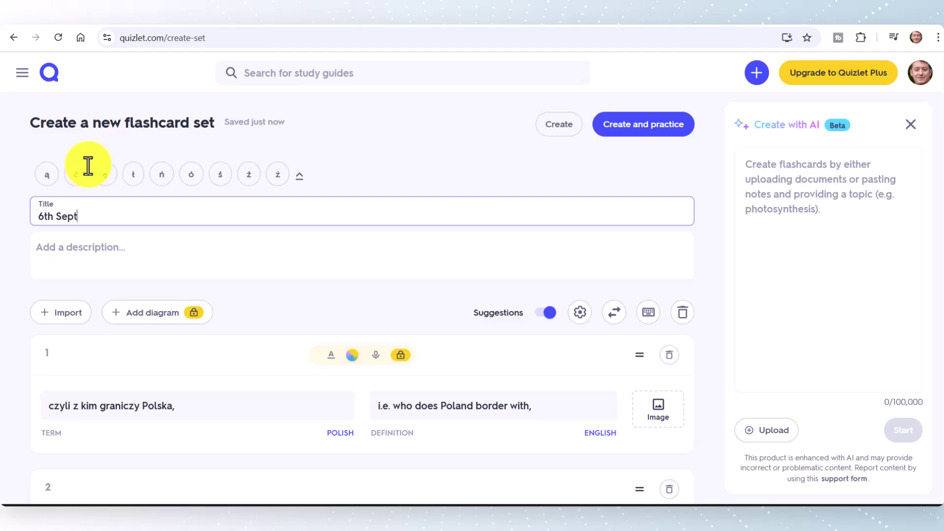
type("ember")
left_click(125, 251)
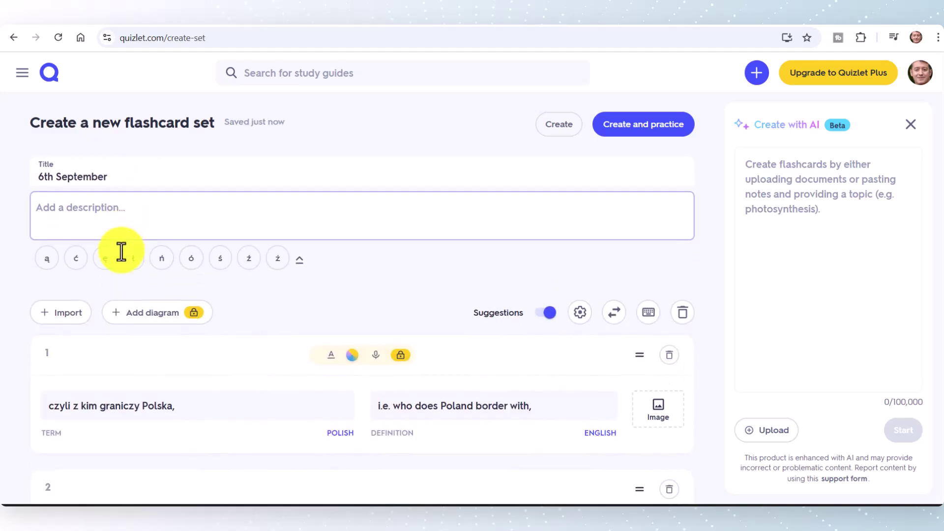
type("Words conn")
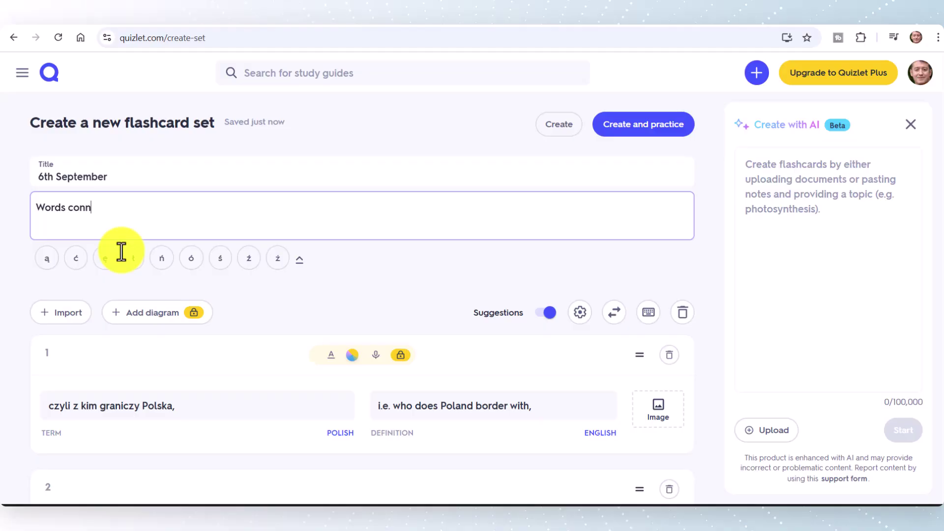
type("ected with travelling")
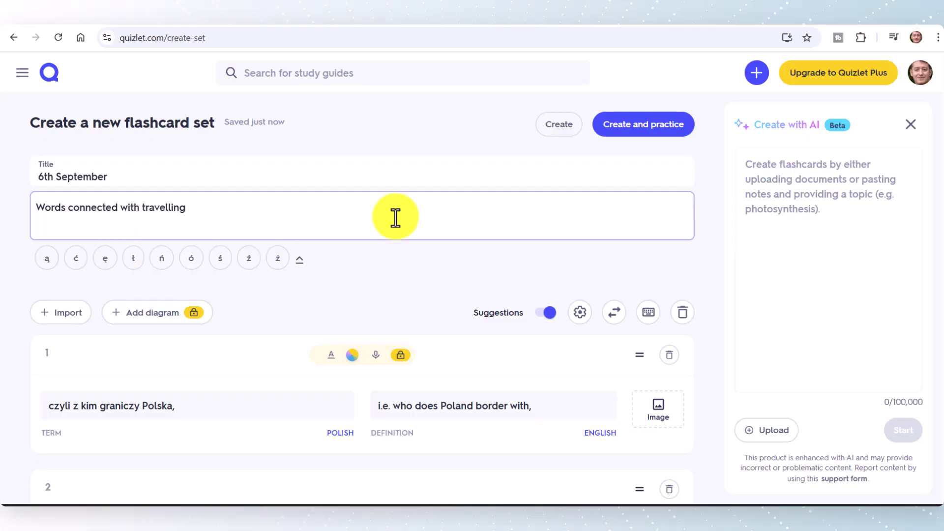
left_click(559, 129)
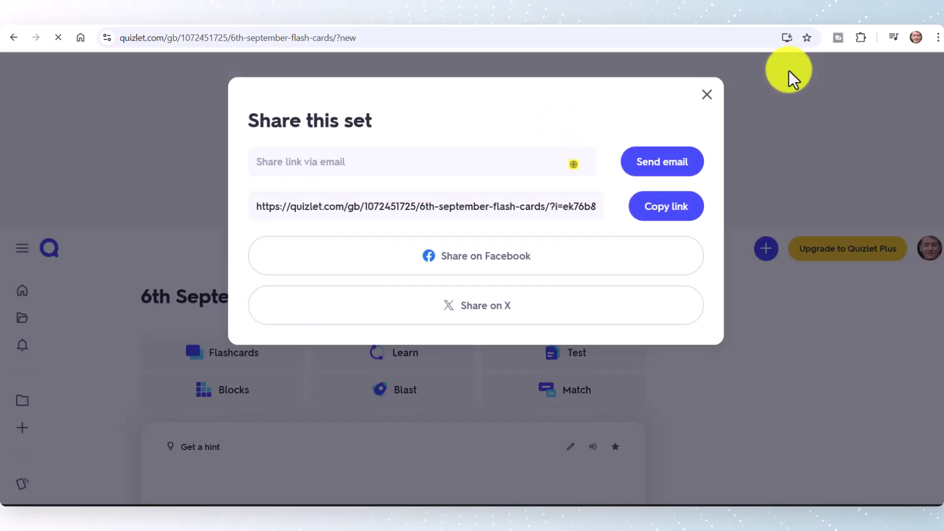
Step: Study '6th September' in Flashcards mode, flipping card 1 and moving on to card 2
left_click(707, 95)
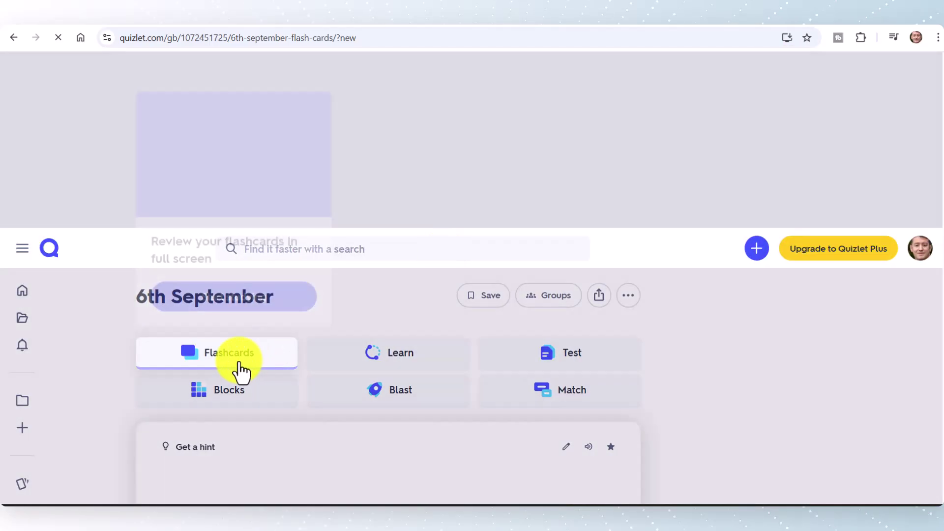
left_click(238, 367)
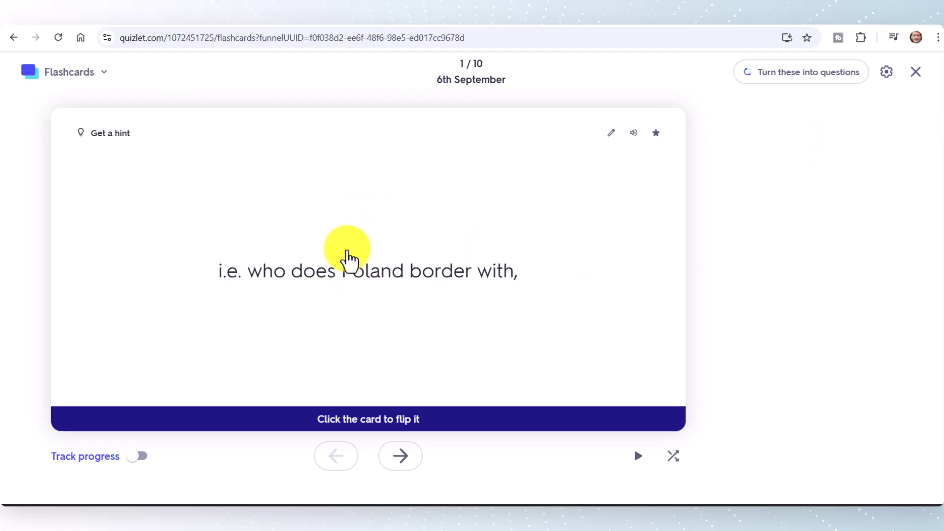
left_click(391, 232)
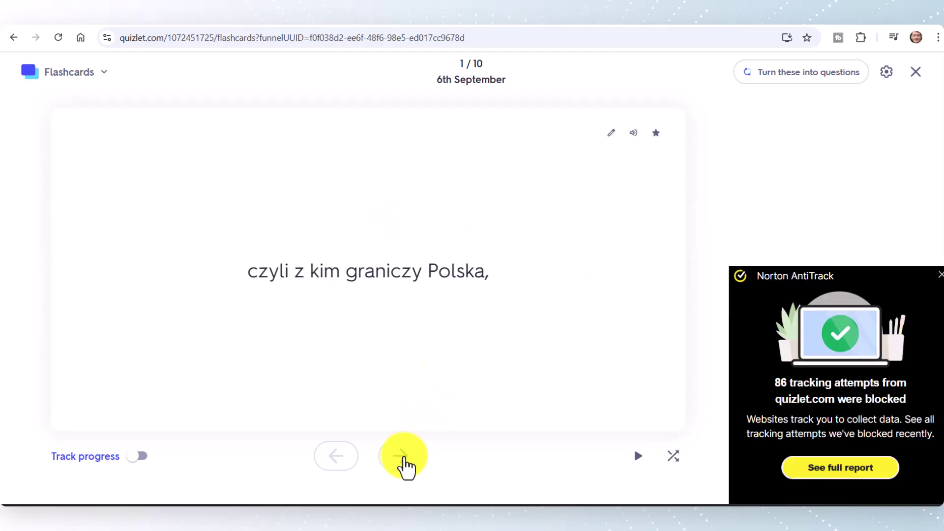
left_click(402, 456)
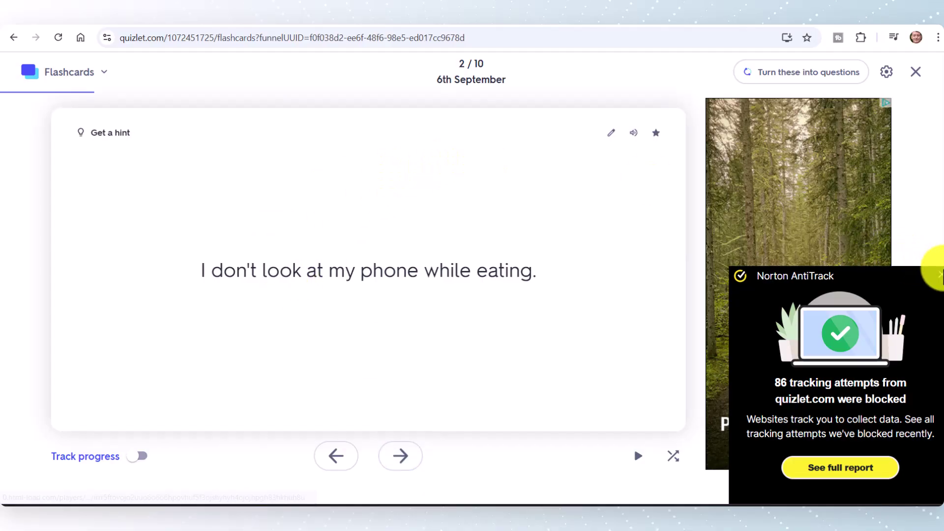
left_click(939, 275)
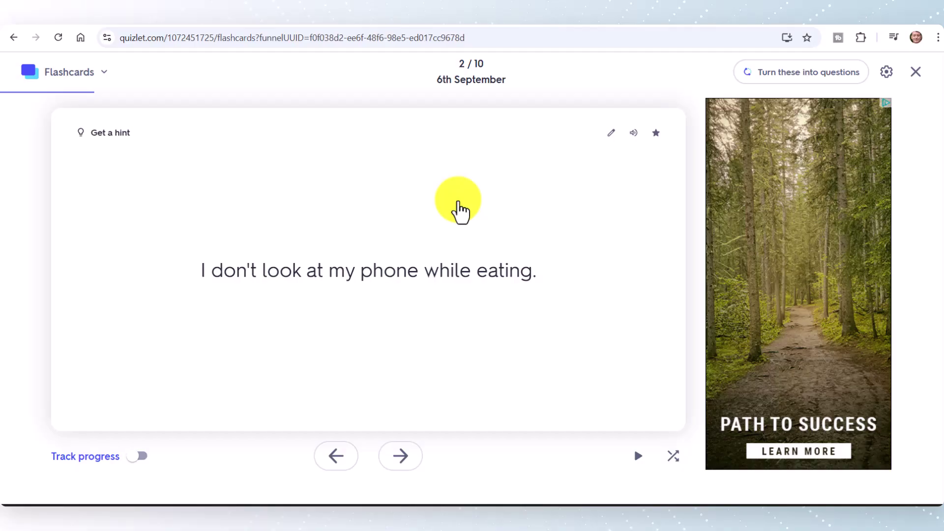
Step: Set the flashcard front side to Polish and switch on text to speech
left_click(887, 72)
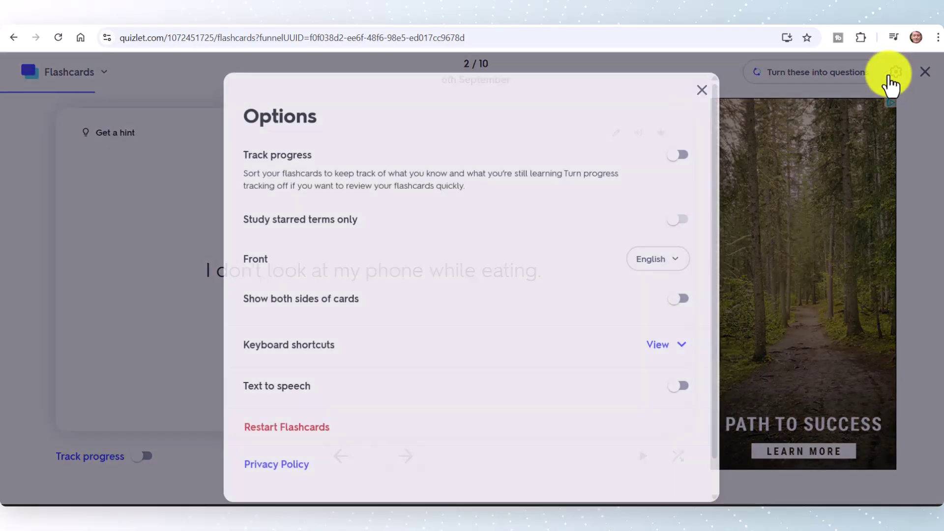
scroll(716, 224, "down", 1)
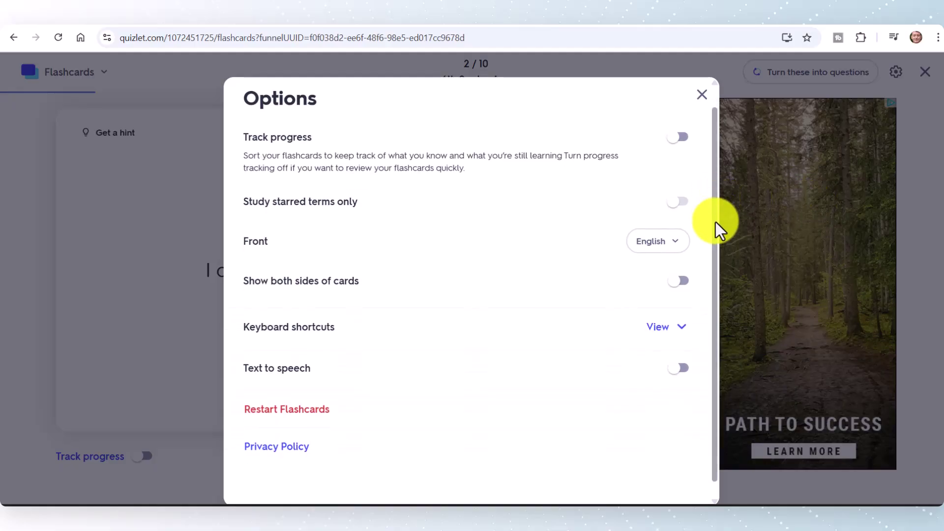
scroll(714, 246, "down", 1)
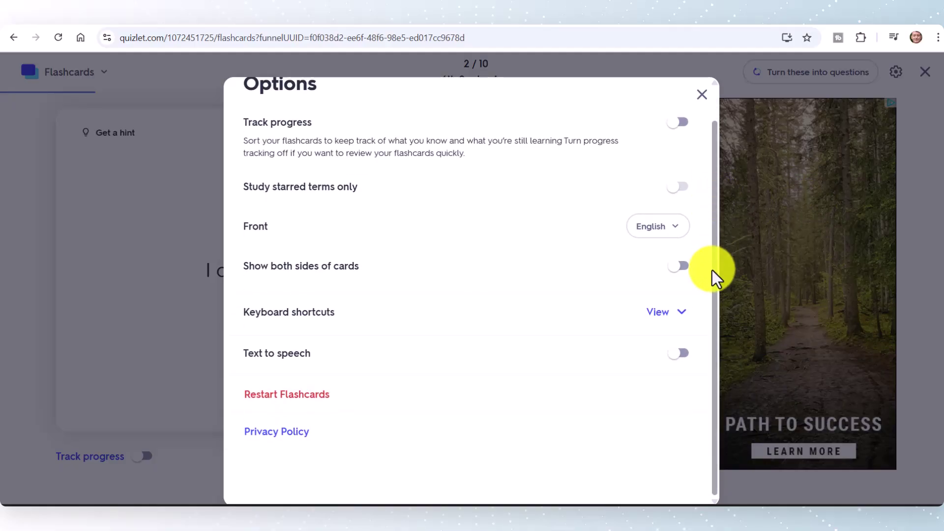
left_click(679, 229)
left_click(580, 259)
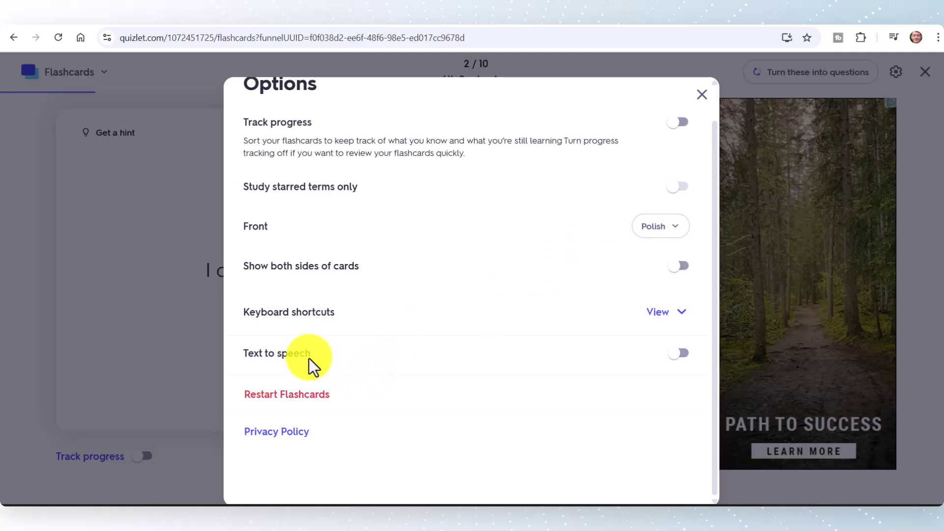
left_click(679, 364)
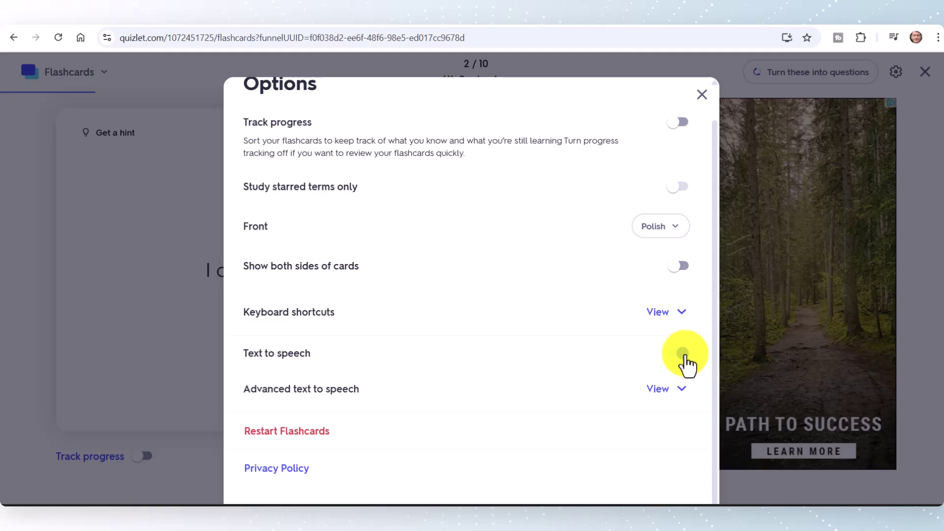
left_click(702, 94)
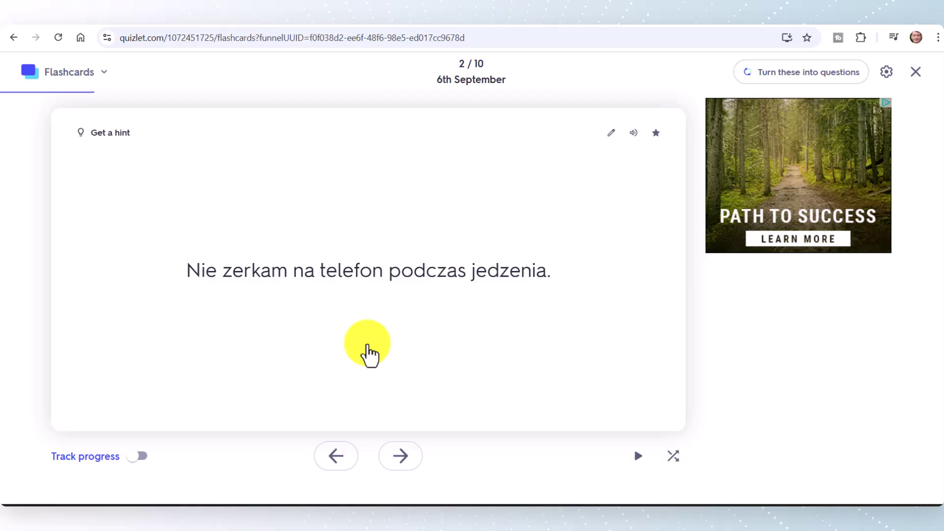
Step: Flip cards 2 and 3 to their English meanings, advancing to card 4 of 10
left_click(367, 346)
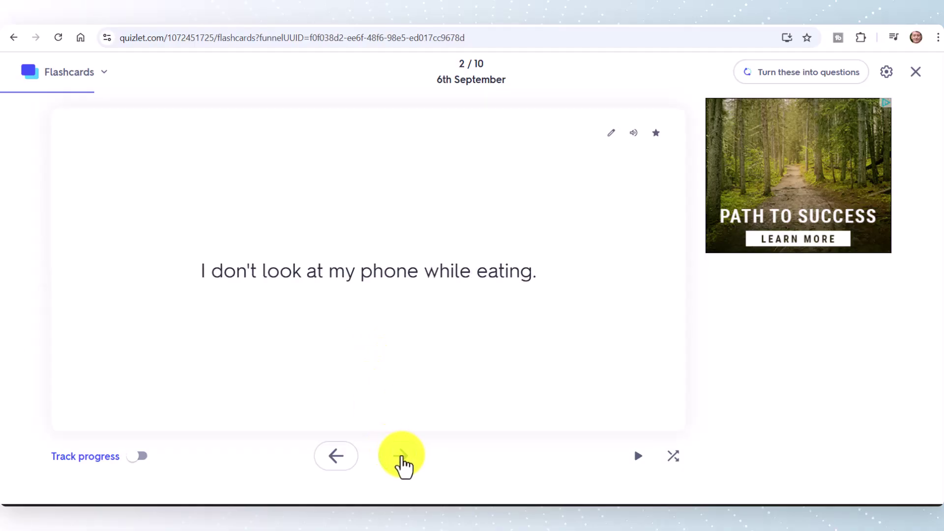
left_click(401, 457)
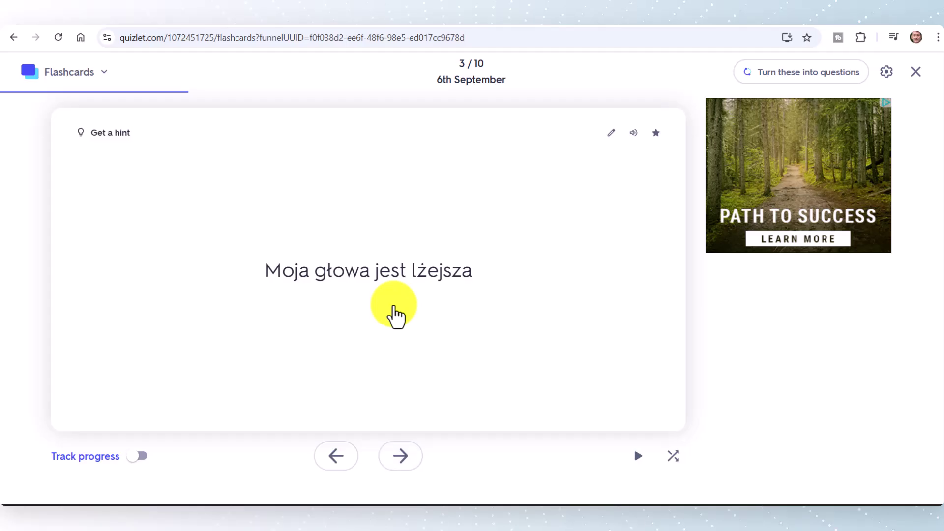
left_click(394, 307)
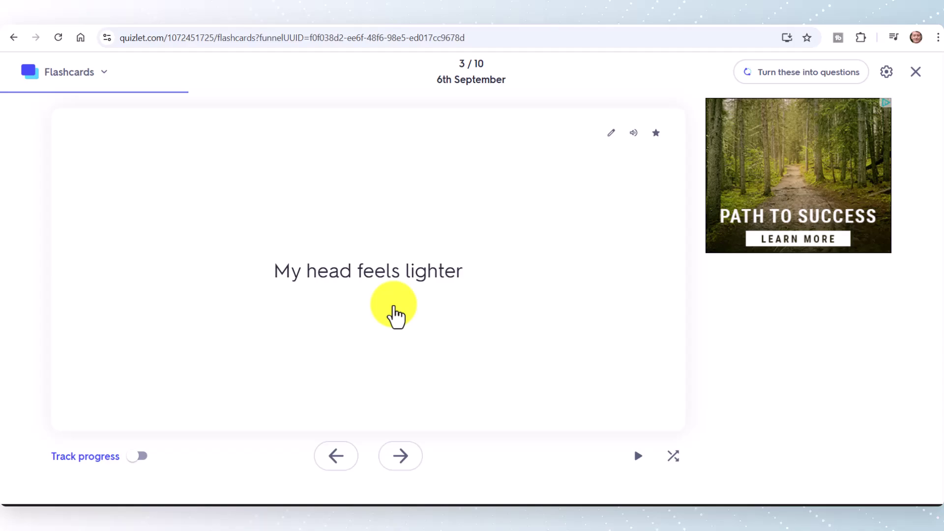
left_click(401, 456)
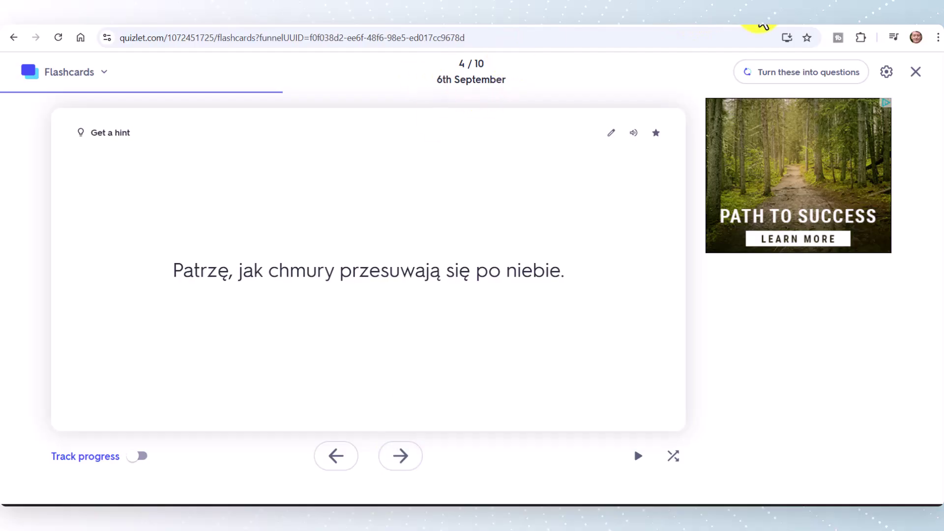
left_click(774, 22)
Step: Go to wordwall.net/myactivities, sign in with Google, and start creating a new activity
type("wor")
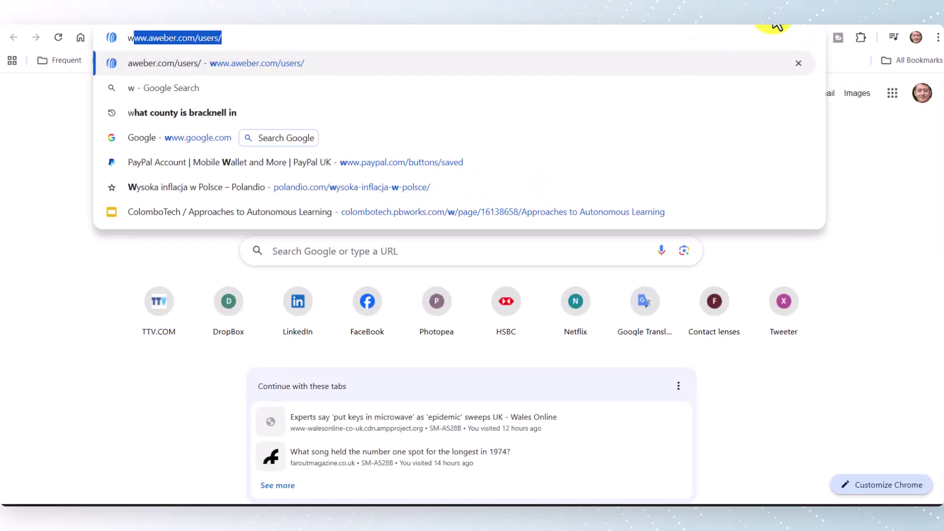
type("dwall.net/myactivities")
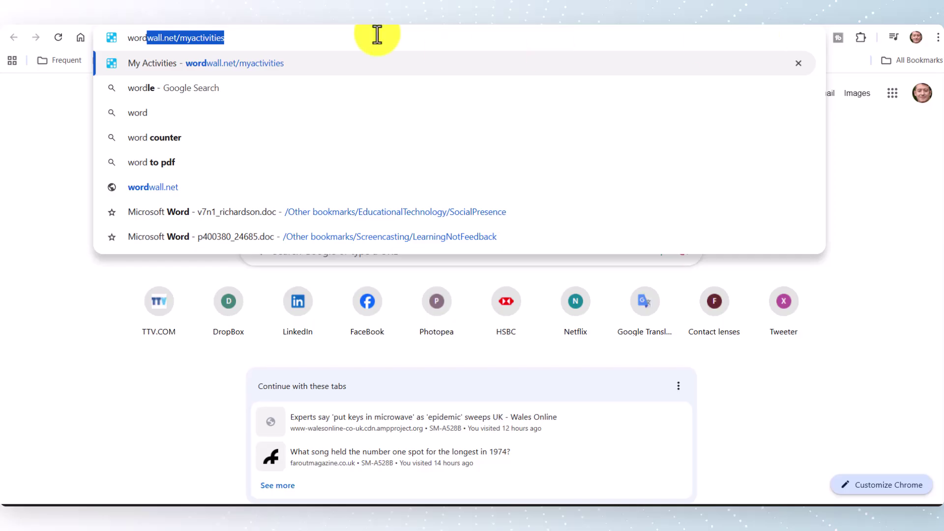
left_click(266, 36)
key("Return")
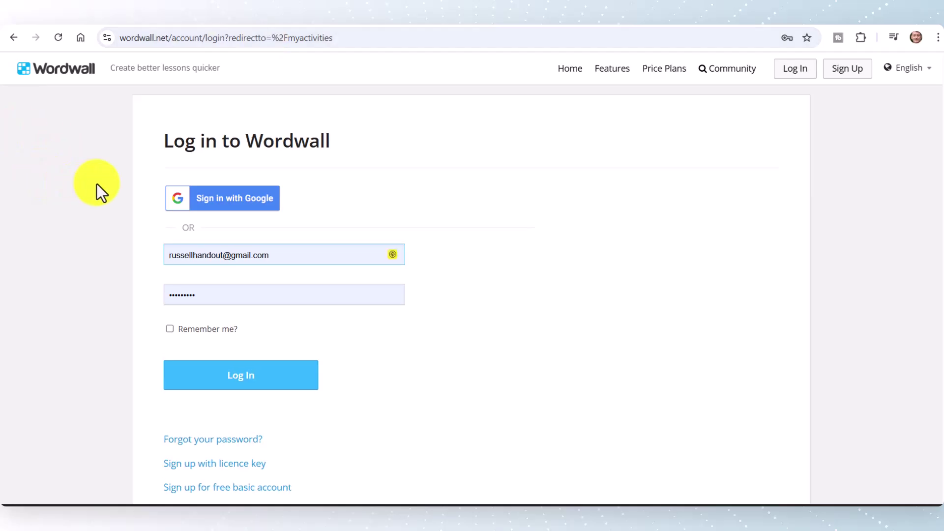
left_click(231, 199)
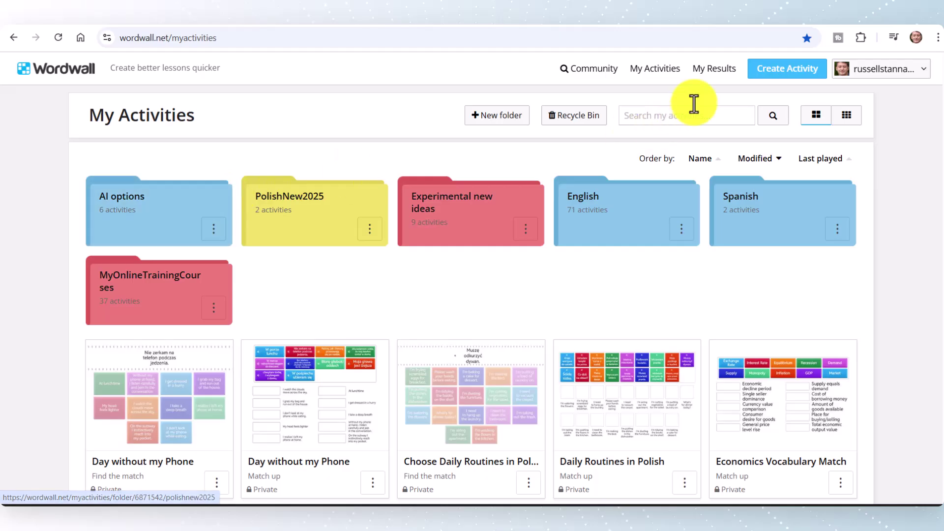
left_click(762, 71)
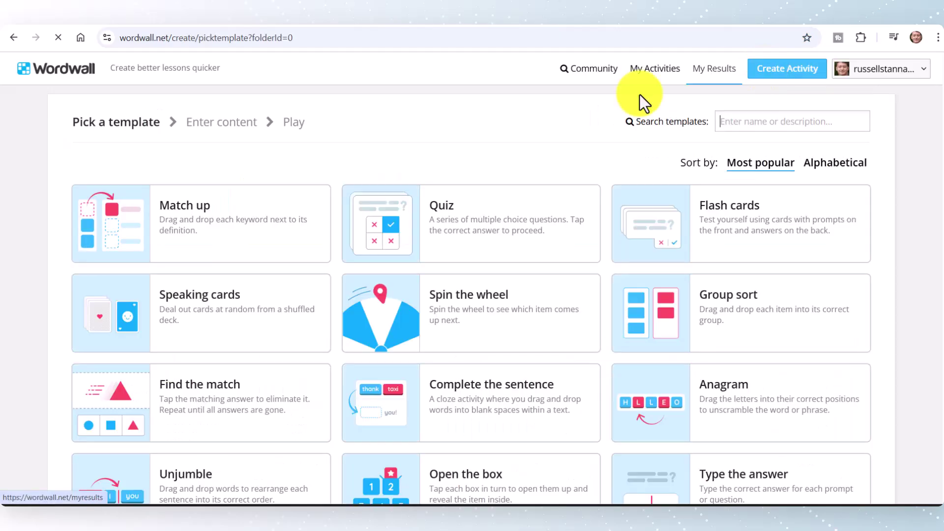
Step: Pick the Match up template, paste the 10 Polish–English pairs, and save with Done
left_click(222, 196)
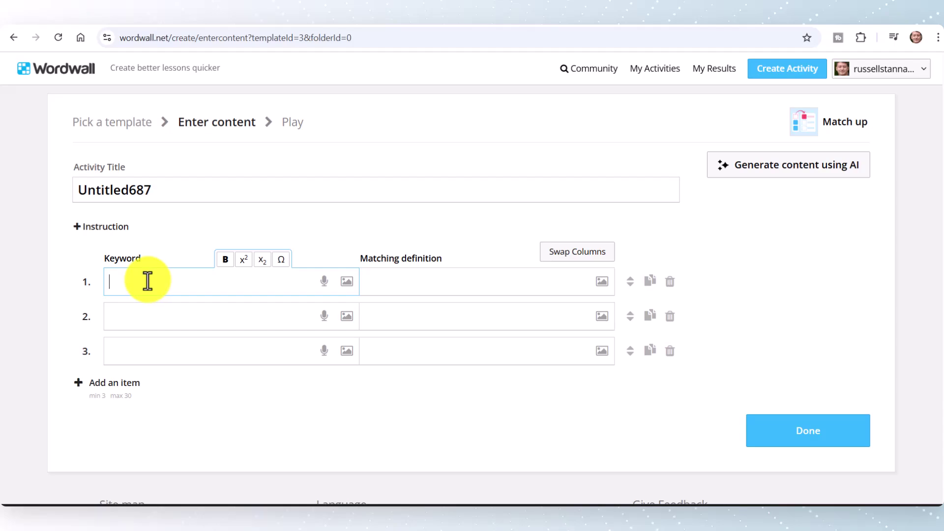
key("ctrl+v")
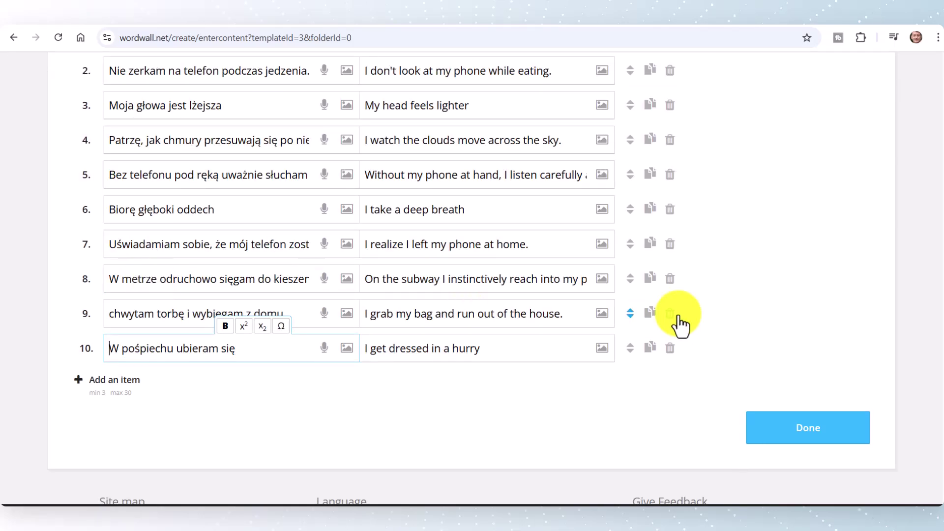
scroll(939, 268, "up", 5)
scroll(940, 271, "down", 4)
left_click(811, 443)
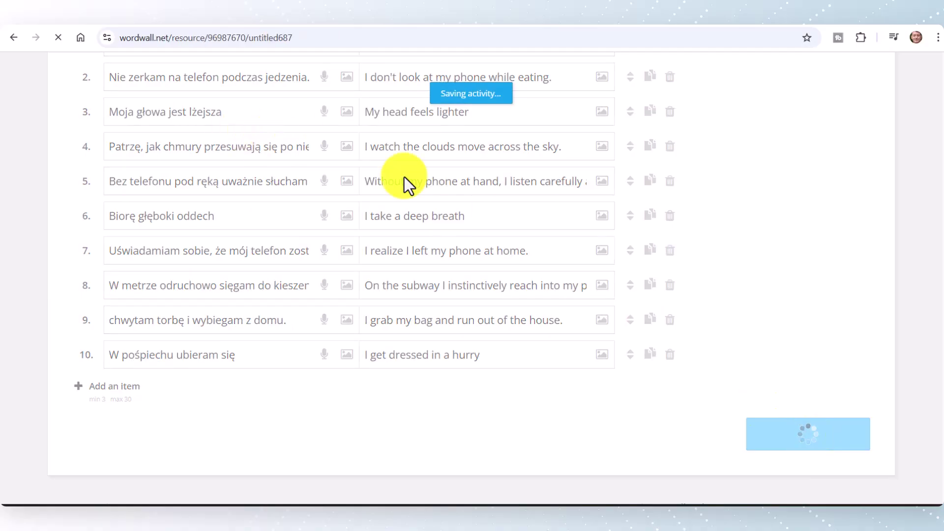